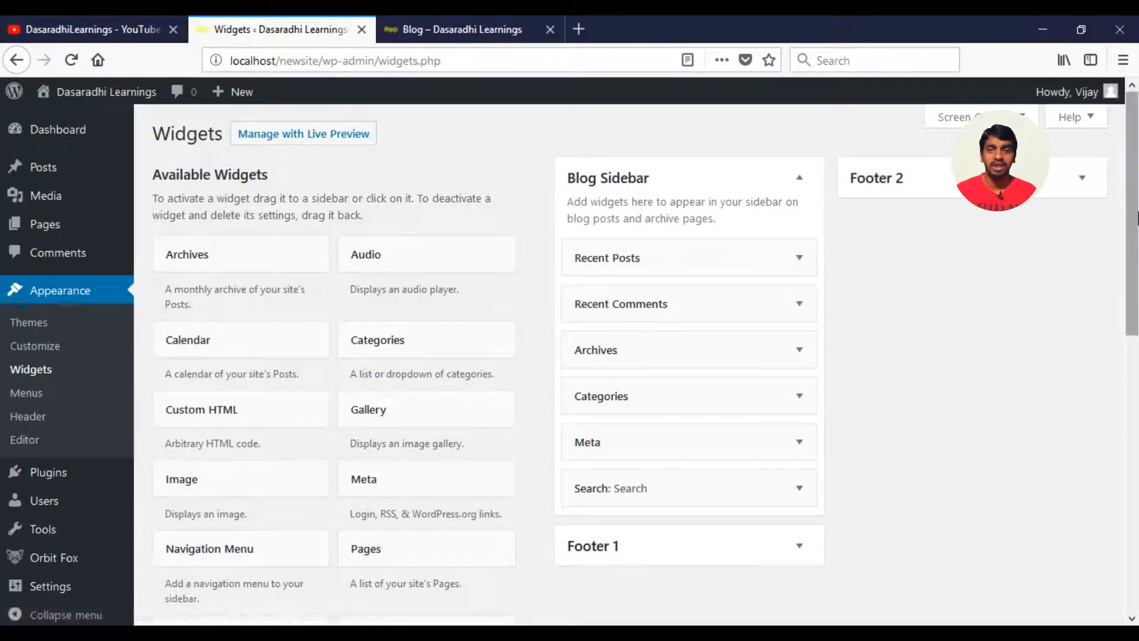
Step: Look over the available widgets and the Blog Sidebar area, and expand the settings of the sidebar's Search widget
left_click_drag(1135, 220, 1134, 240)
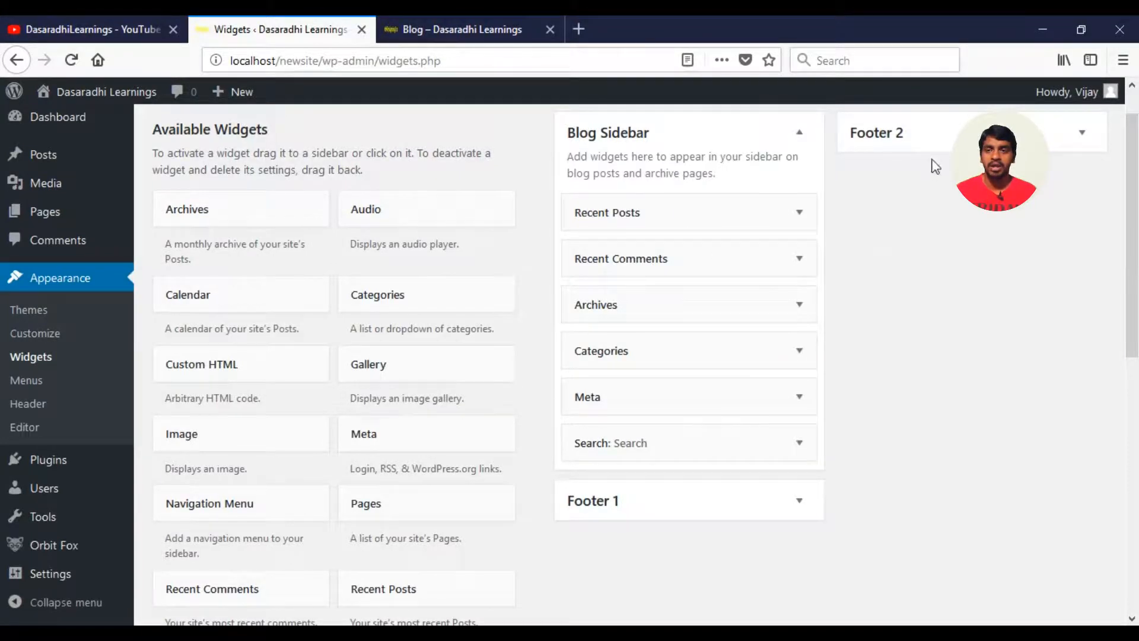
mouse_move(1133, 233)
left_mouse_down()
mouse_move(1133, 505)
mouse_move(1134, 252)
left_mouse_up()
left_click_drag(1137, 213, 1137, 196)
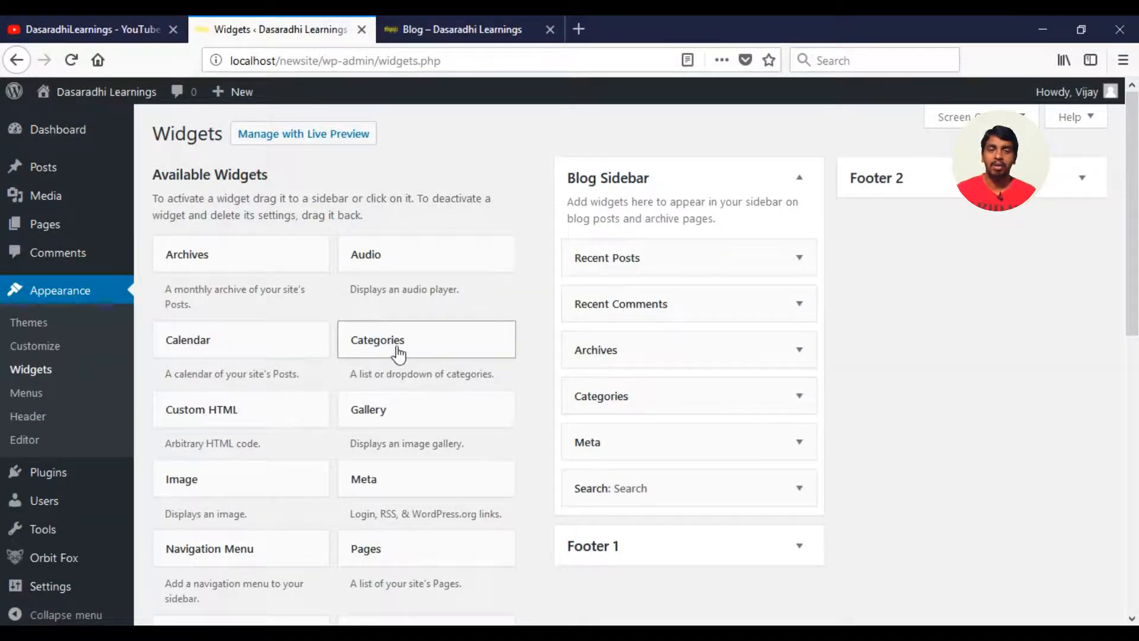
mouse_move(1137, 233)
left_mouse_down()
mouse_move(1135, 268)
mouse_move(1137, 235)
left_mouse_up()
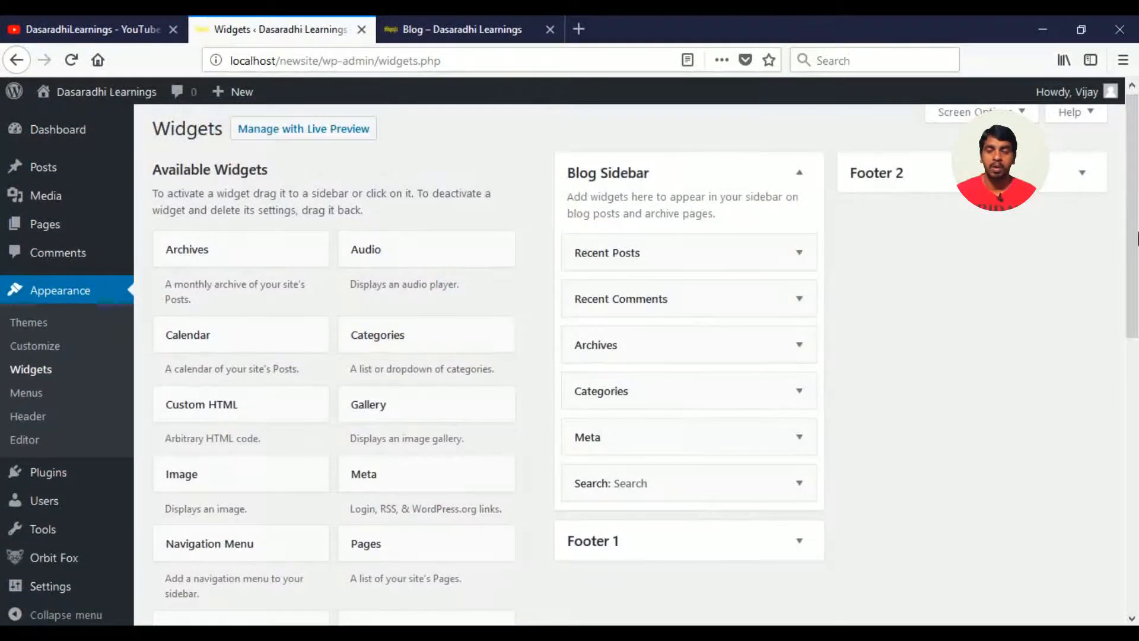
left_click(800, 483)
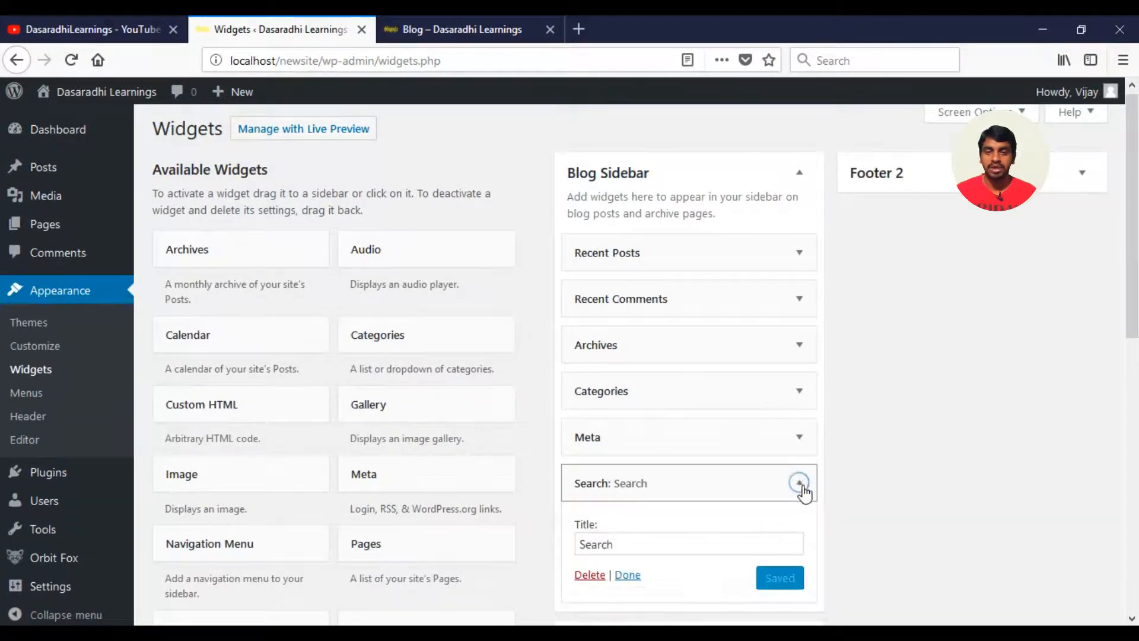
left_click_drag(1137, 297, 1136, 320)
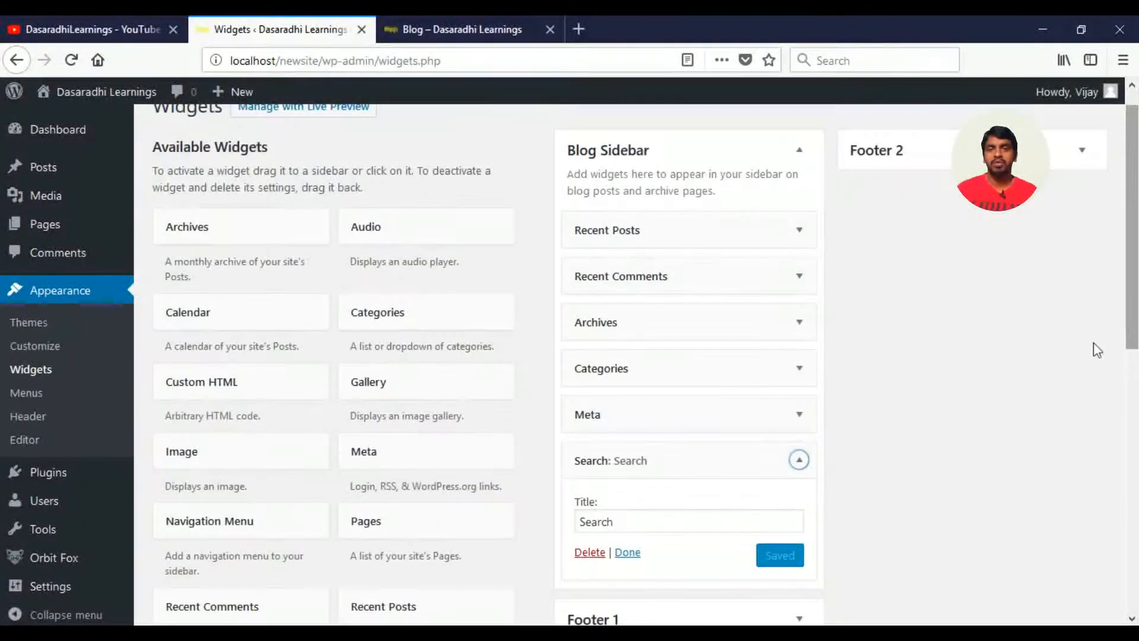
Step: Compare the order of the Blog Sidebar widgets with the sidebar sections shown on the site's Blog page
left_click(454, 29)
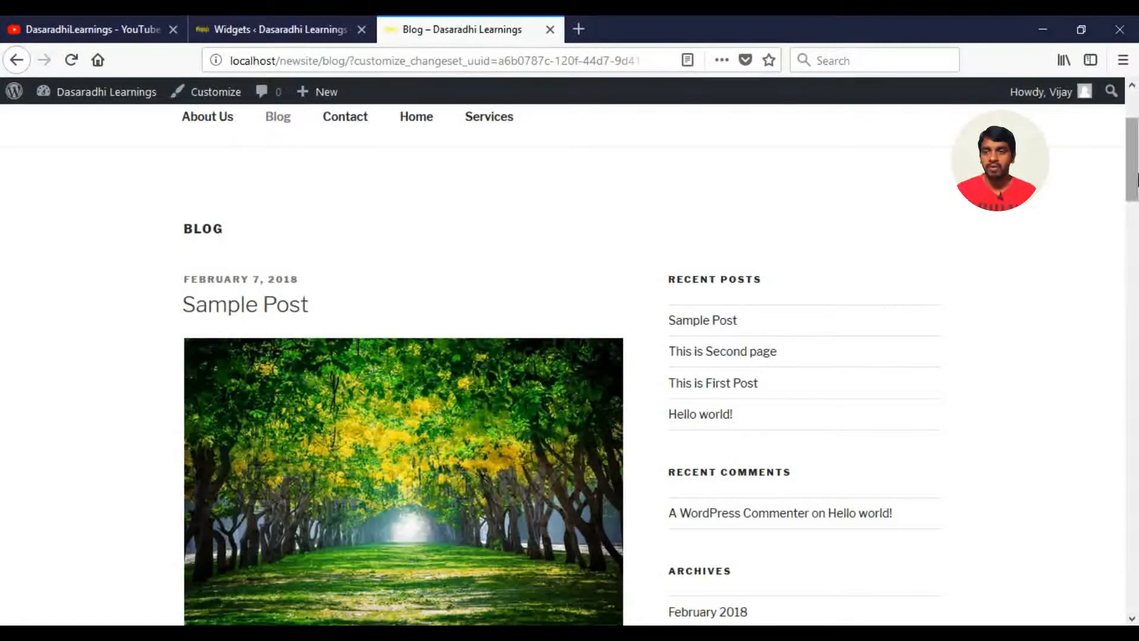
left_click_drag(1136, 178, 1136, 193)
left_click(302, 26)
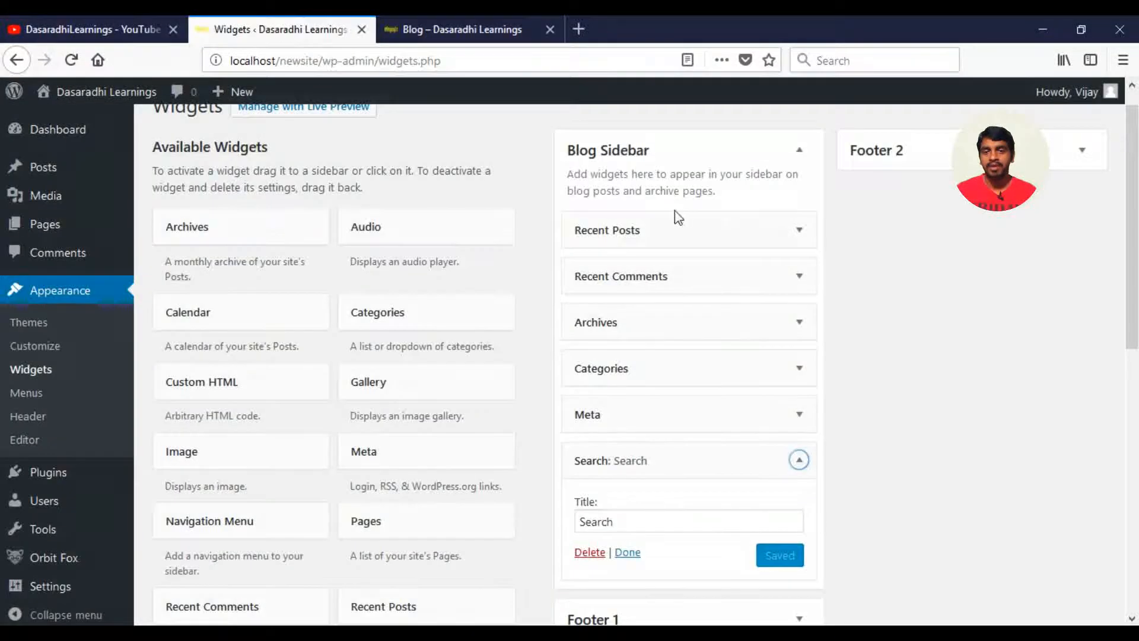
left_click(487, 17)
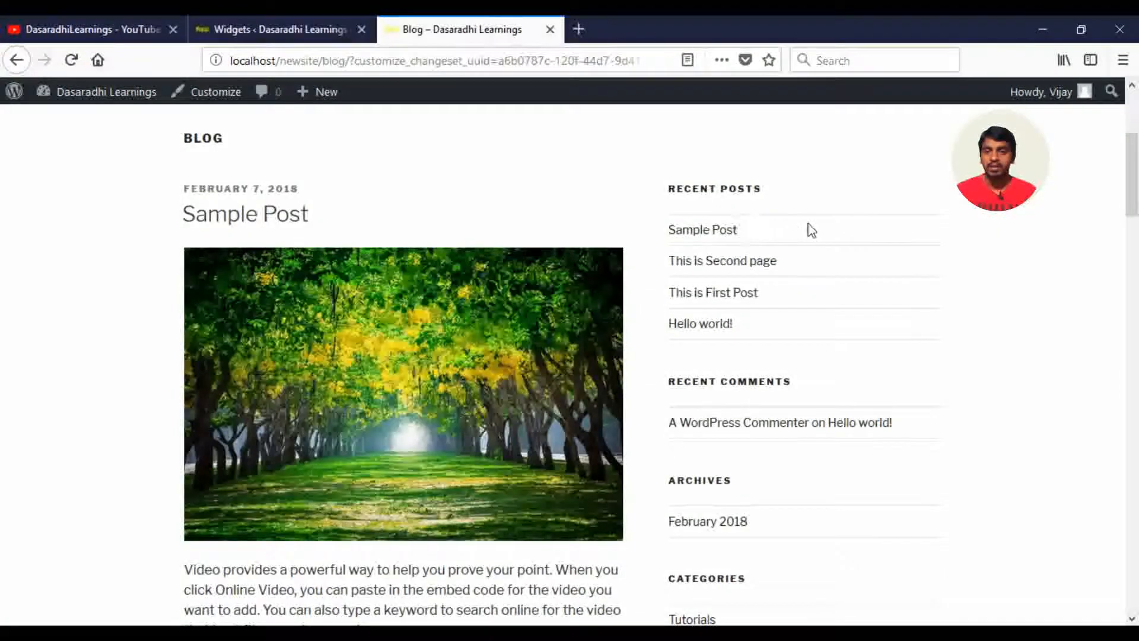
left_click(279, 29)
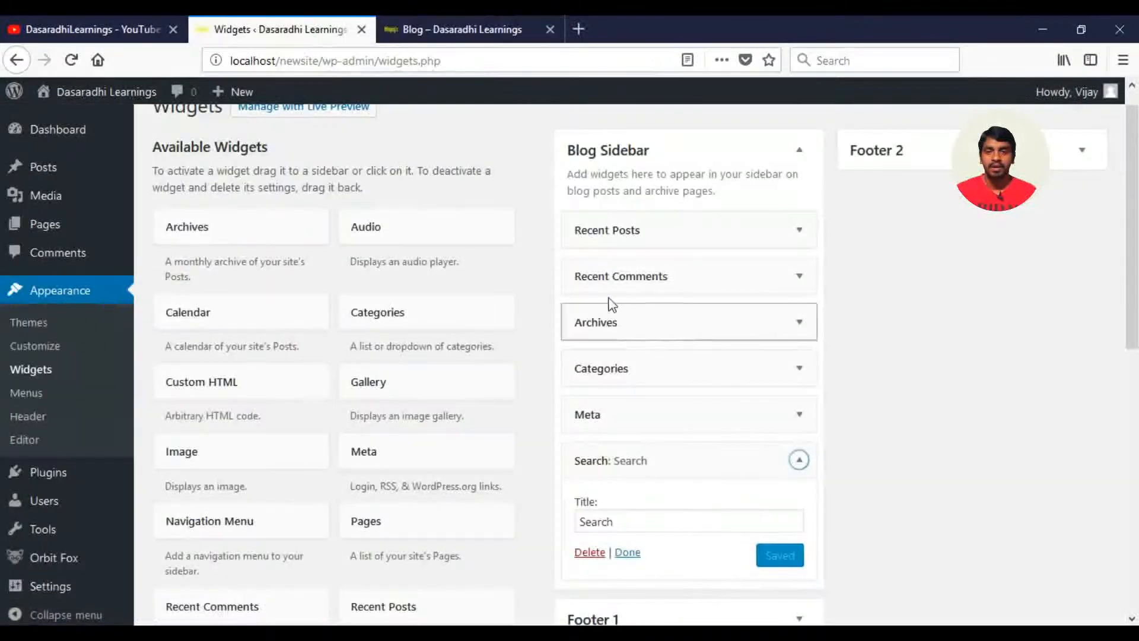
left_click(465, 17)
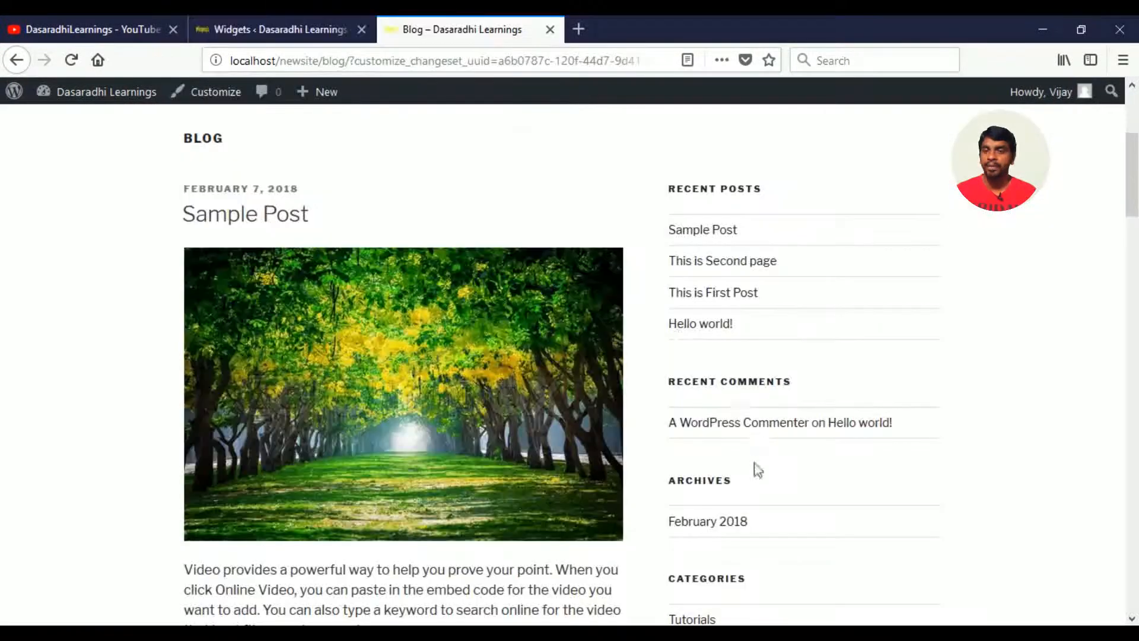
scroll(847, 329, "down", 5)
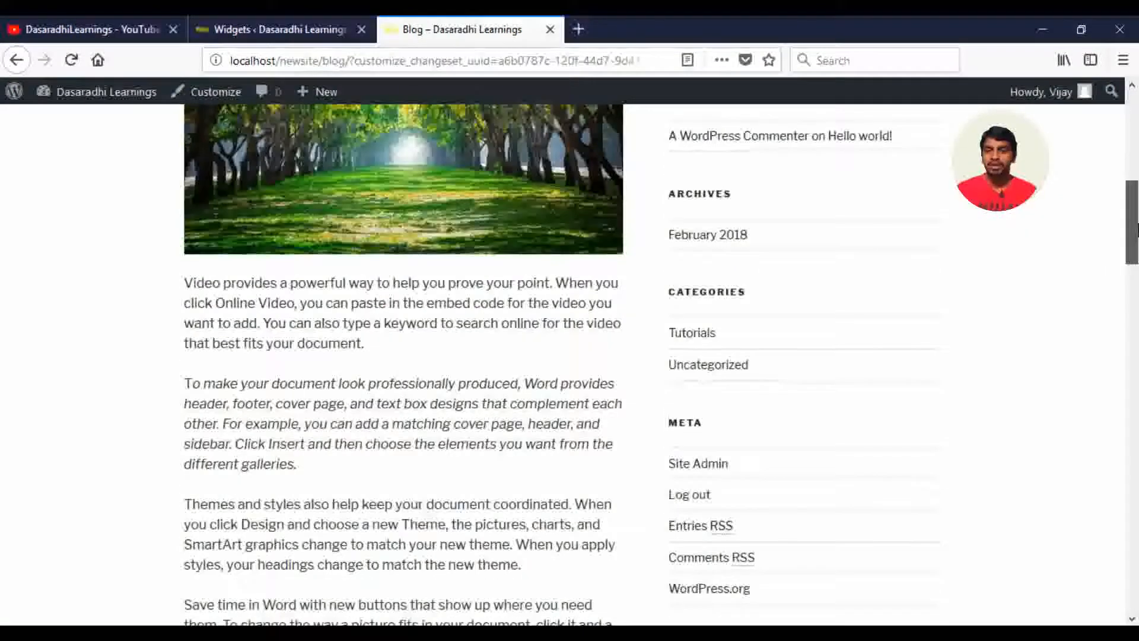
Step: Reorder the Blog Sidebar widgets, moving Search to the first position and Categories directly below Recent Posts
left_click(371, 36)
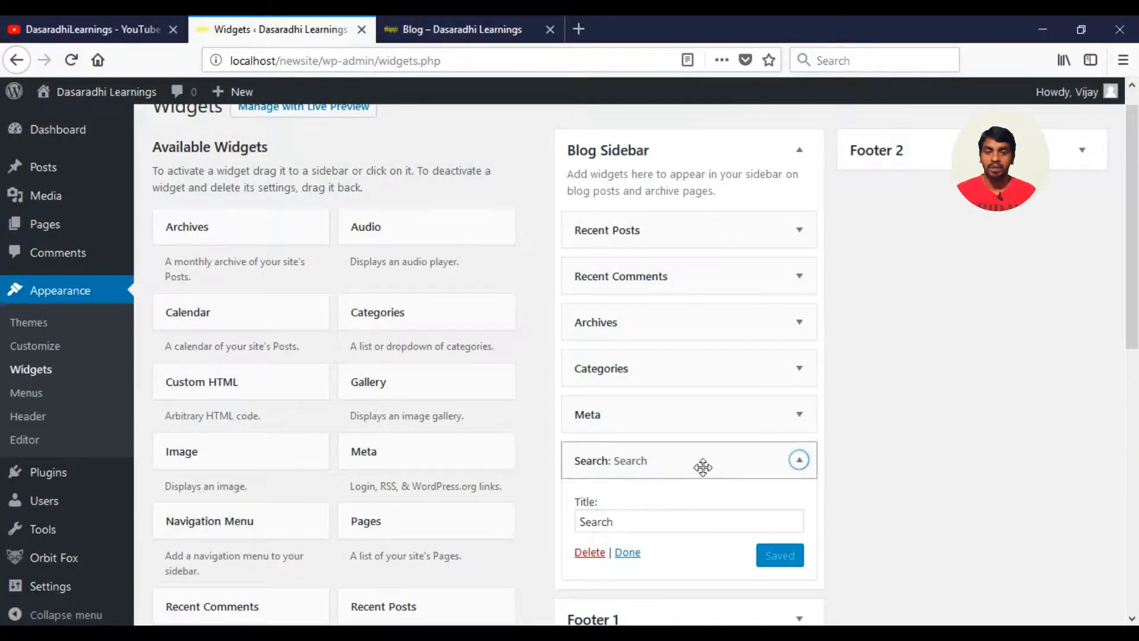
left_click_drag(695, 467, 715, 249)
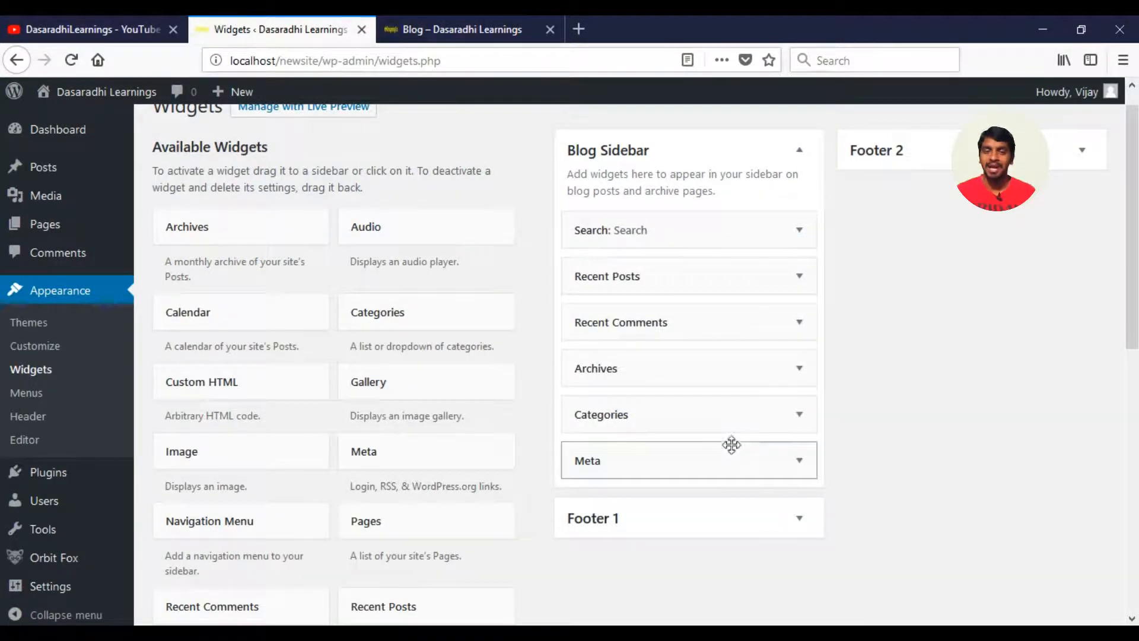
left_click_drag(717, 412, 718, 319)
Step: Reload the site's Blog page and check the order of the sidebar sections
left_click(460, 29)
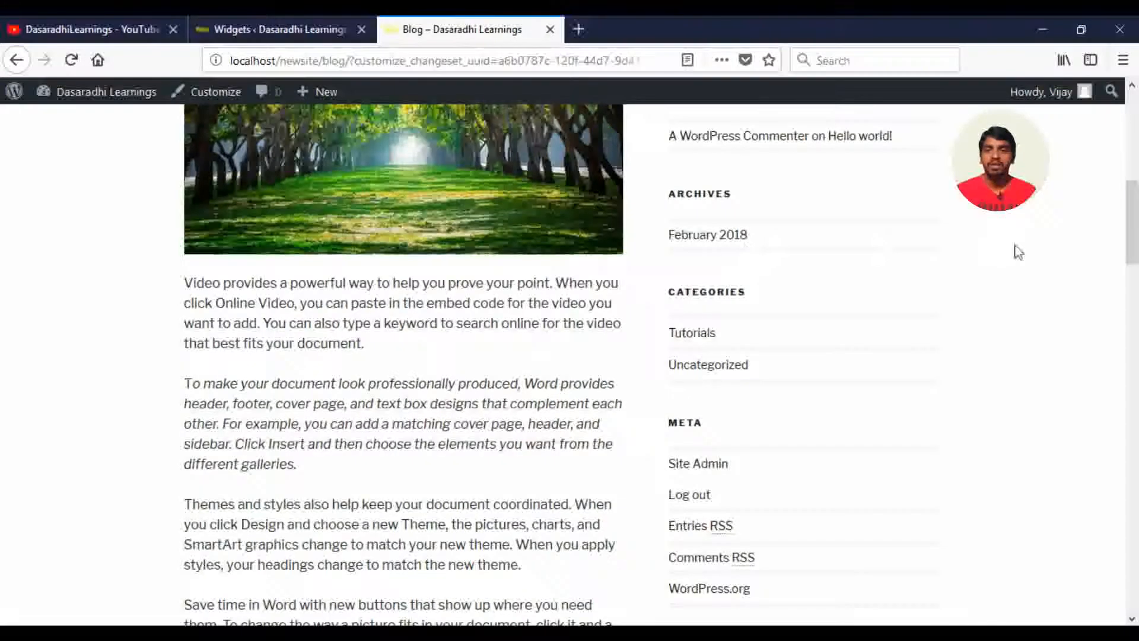
left_click(71, 59)
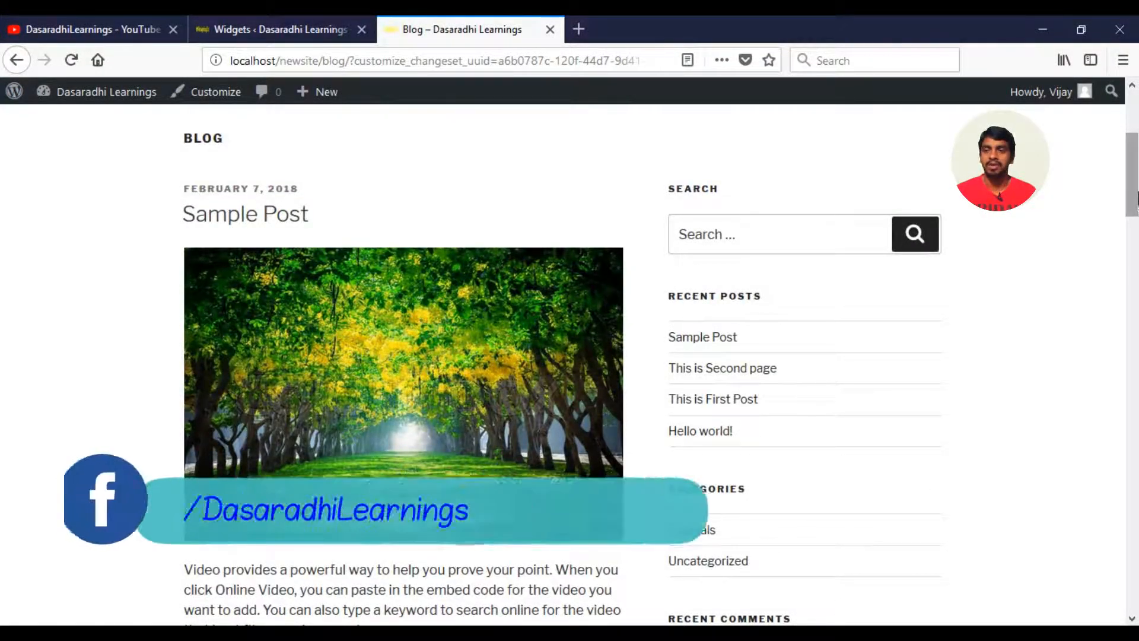
mouse_move(1136, 195)
left_mouse_down()
mouse_move(1137, 271)
mouse_move(1136, 205)
left_mouse_up()
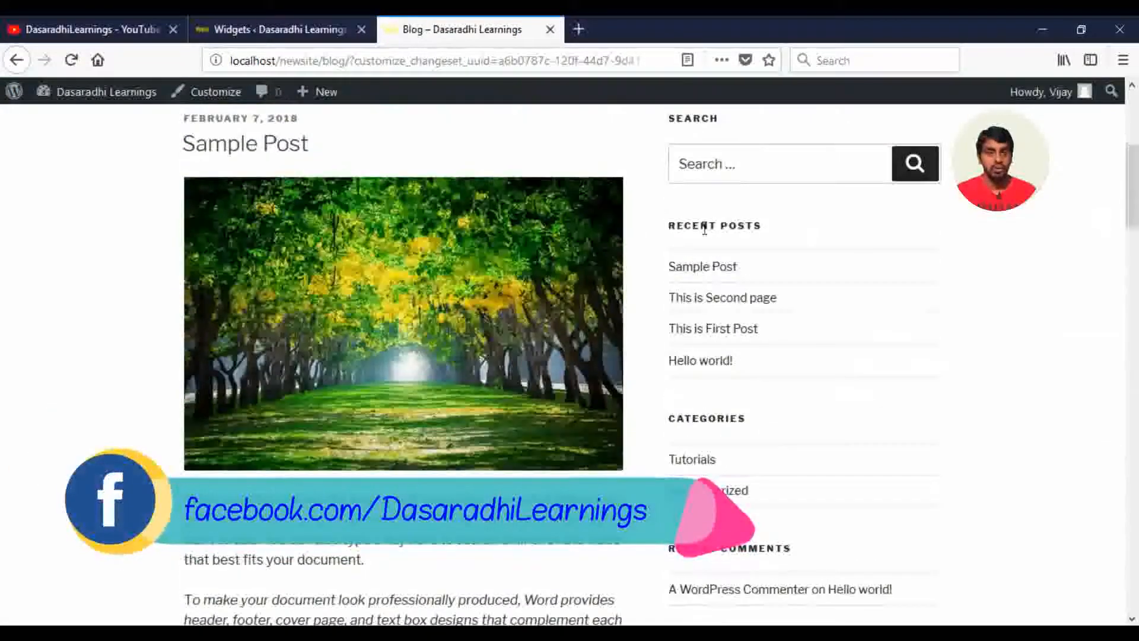
Step: Locate the Meta widget in the Blog Sidebar area and examine its matching section on the Blog page
left_click(240, 19)
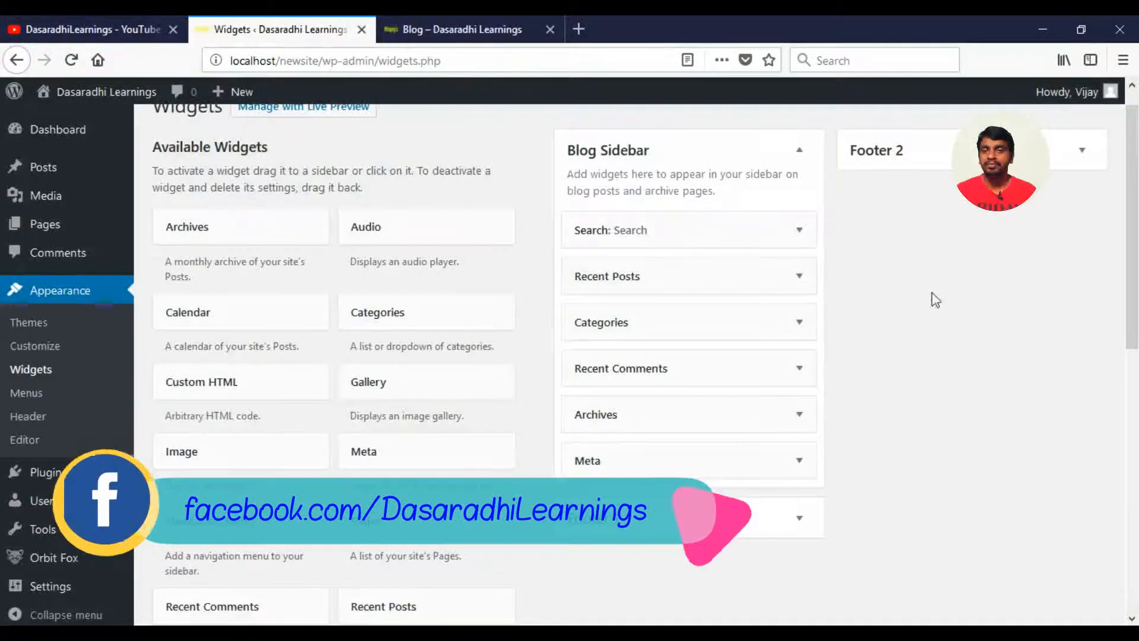
scroll(1127, 309, "down", 3)
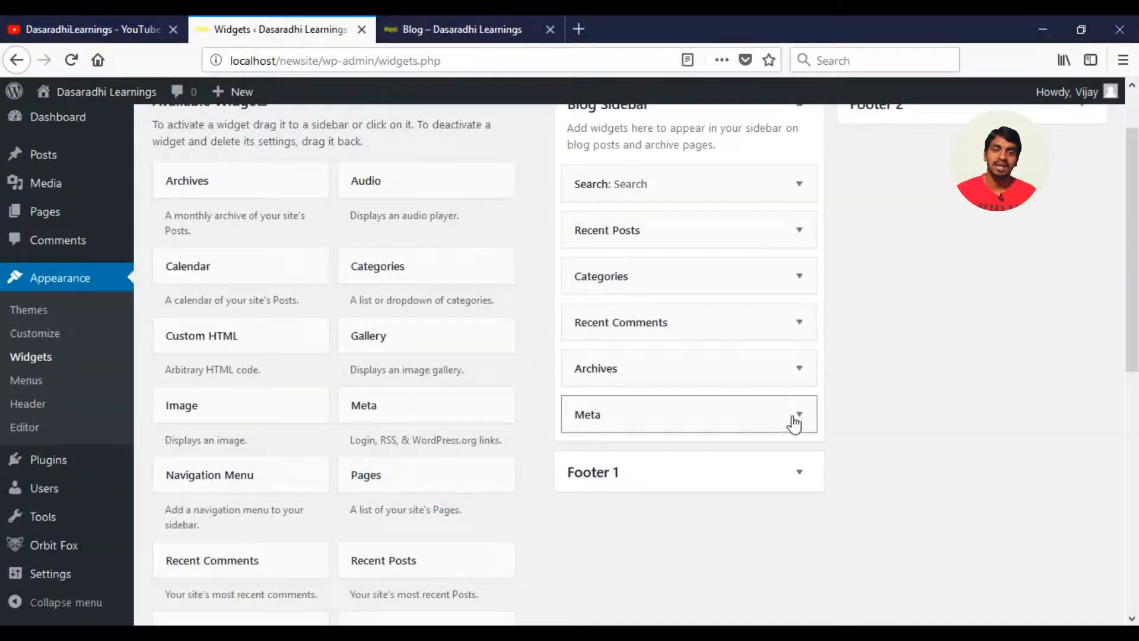
left_click(471, 19)
left_click_drag(1136, 207, 1136, 297)
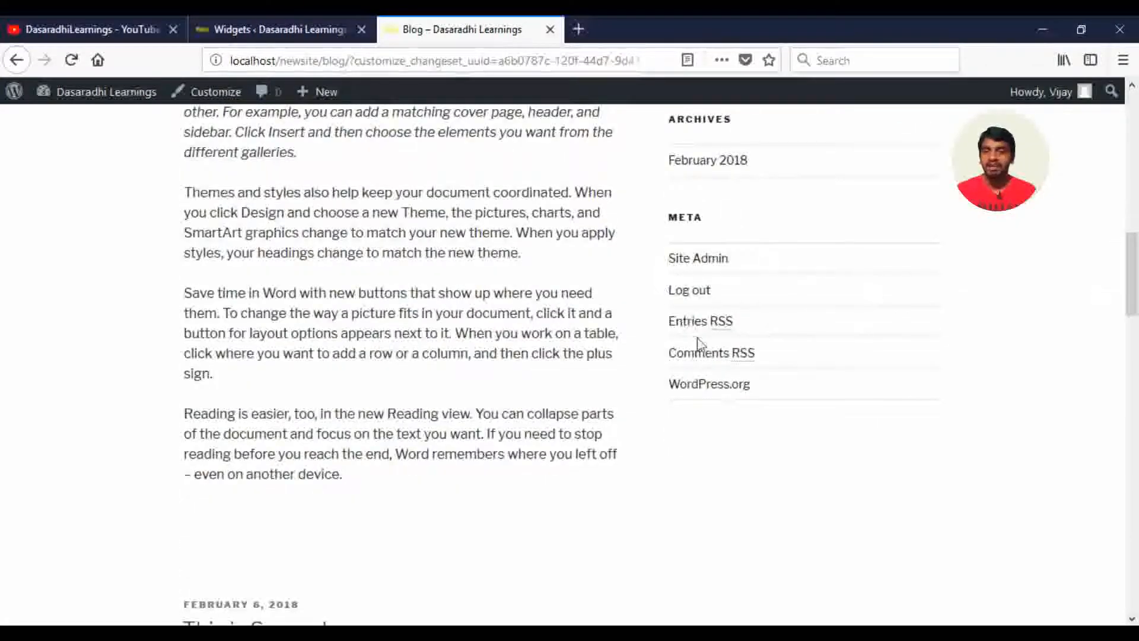
Step: Delete the Meta widget from the Blog Sidebar, and reload the Blog page to check its sidebar
left_click(296, 22)
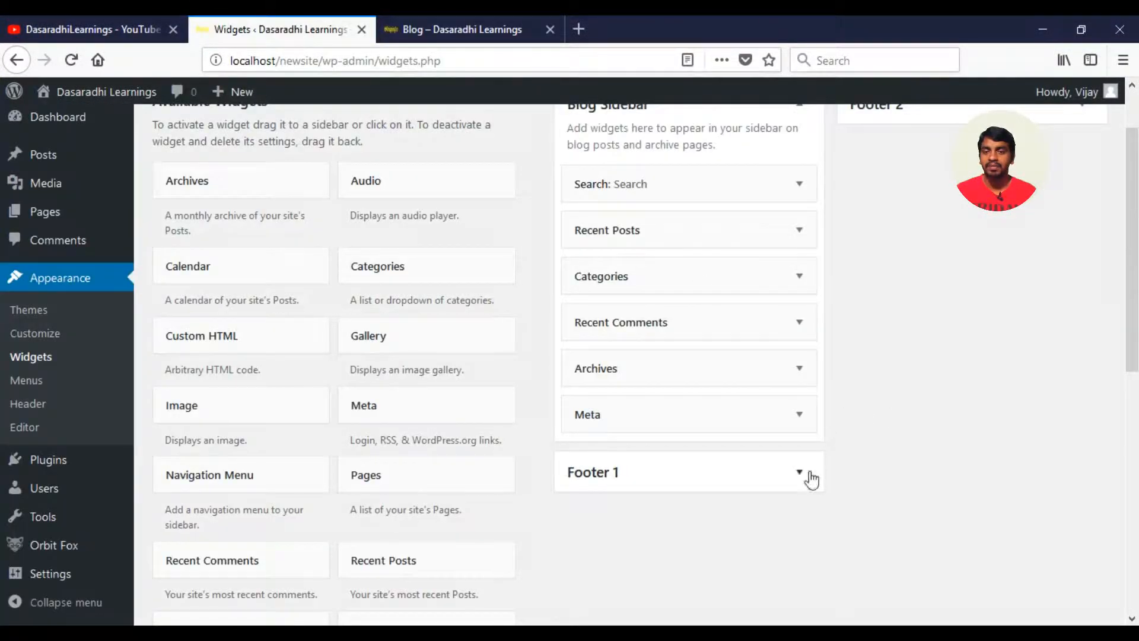
left_click(801, 417)
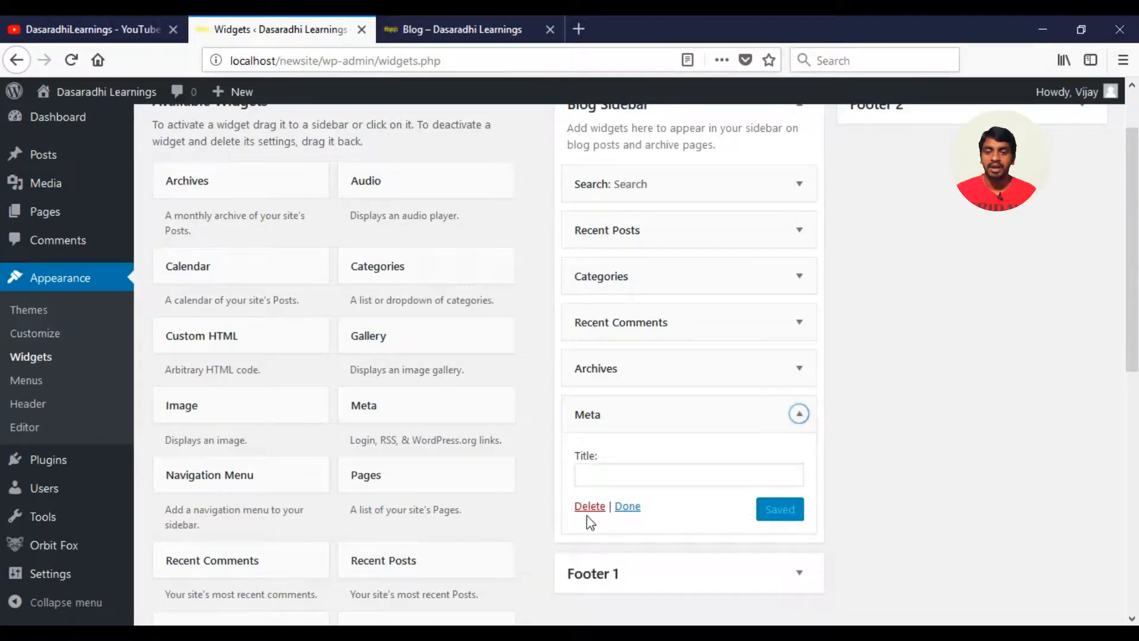
left_click(468, 29)
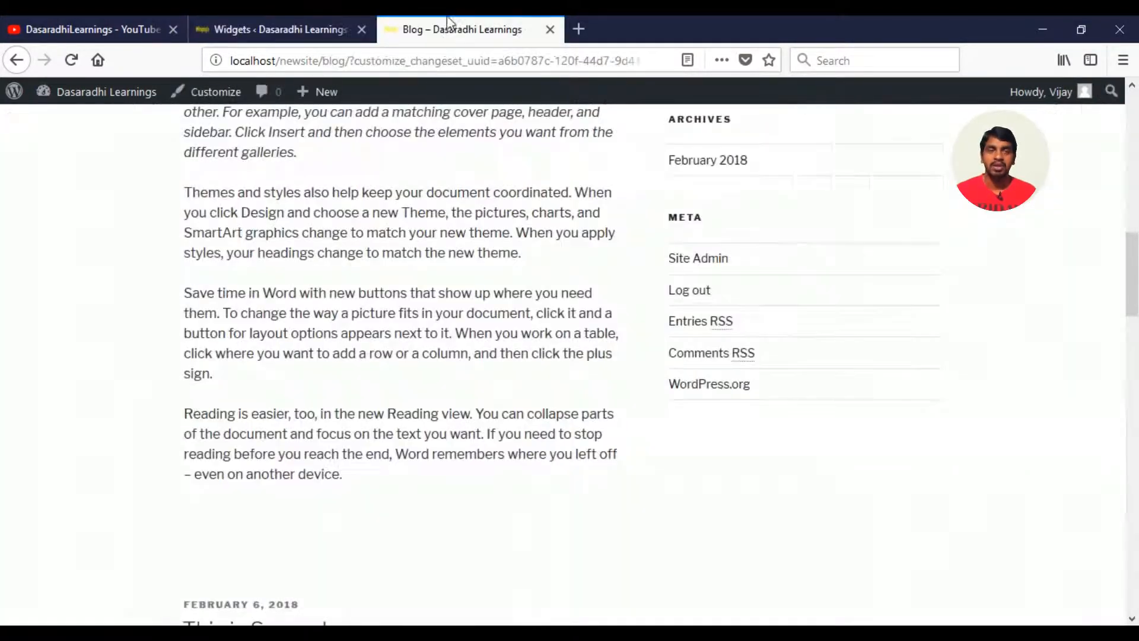
left_click(71, 60)
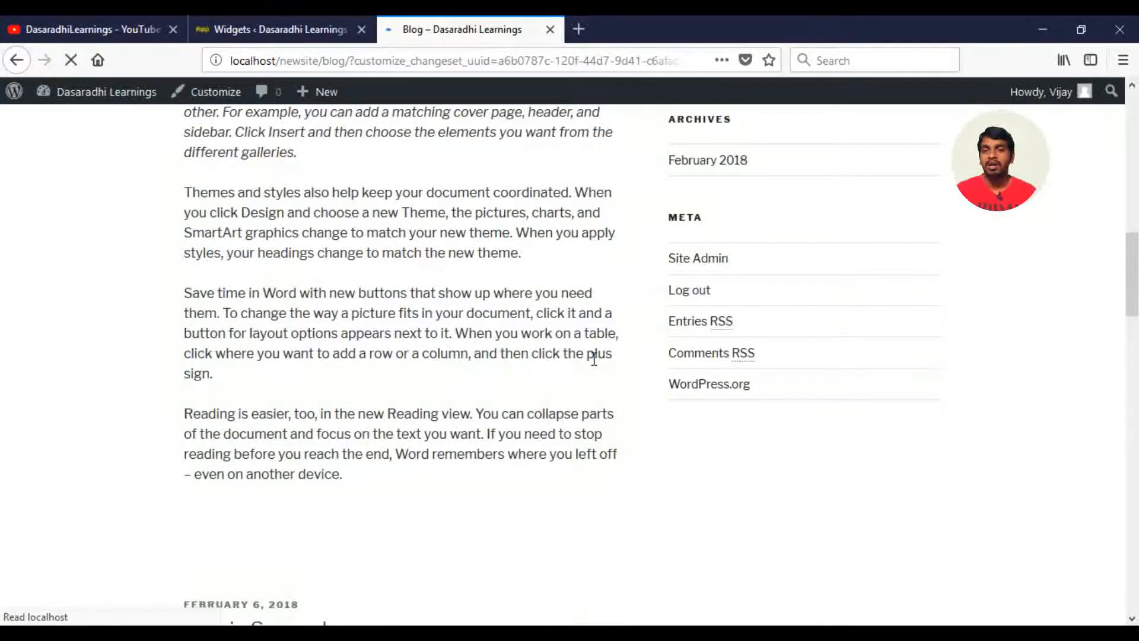
scroll(1136, 281, "up", 5)
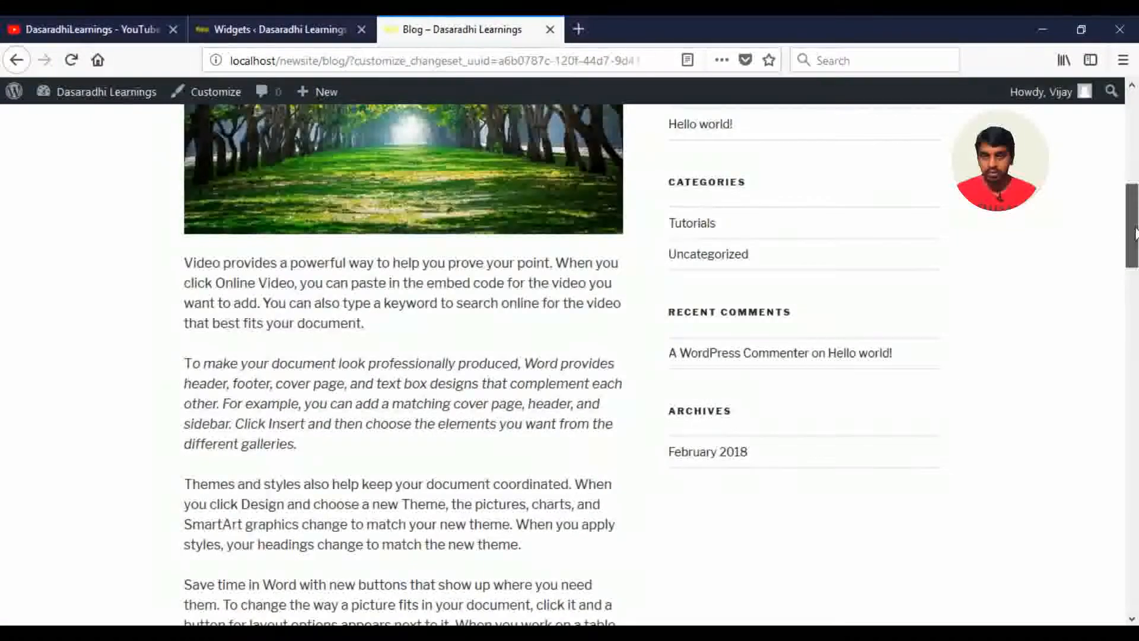
Step: Check the About Us page for a sidebar, and compare it with the widgets on the Blog page
left_click(305, 27)
left_click(485, 36)
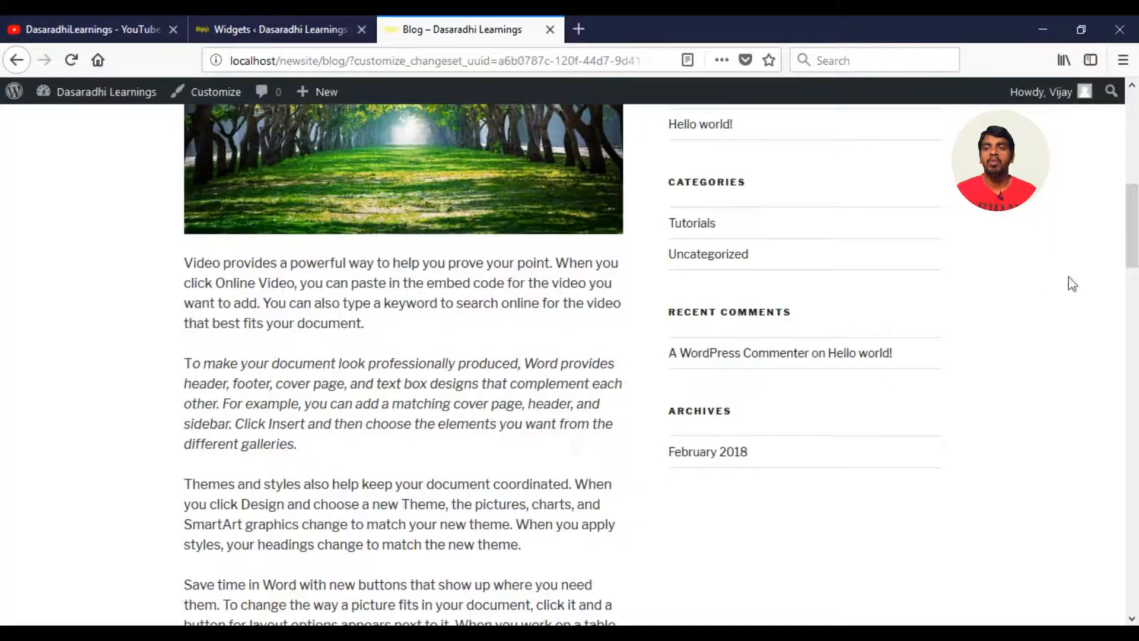
left_click_drag(1136, 246, 1136, 163)
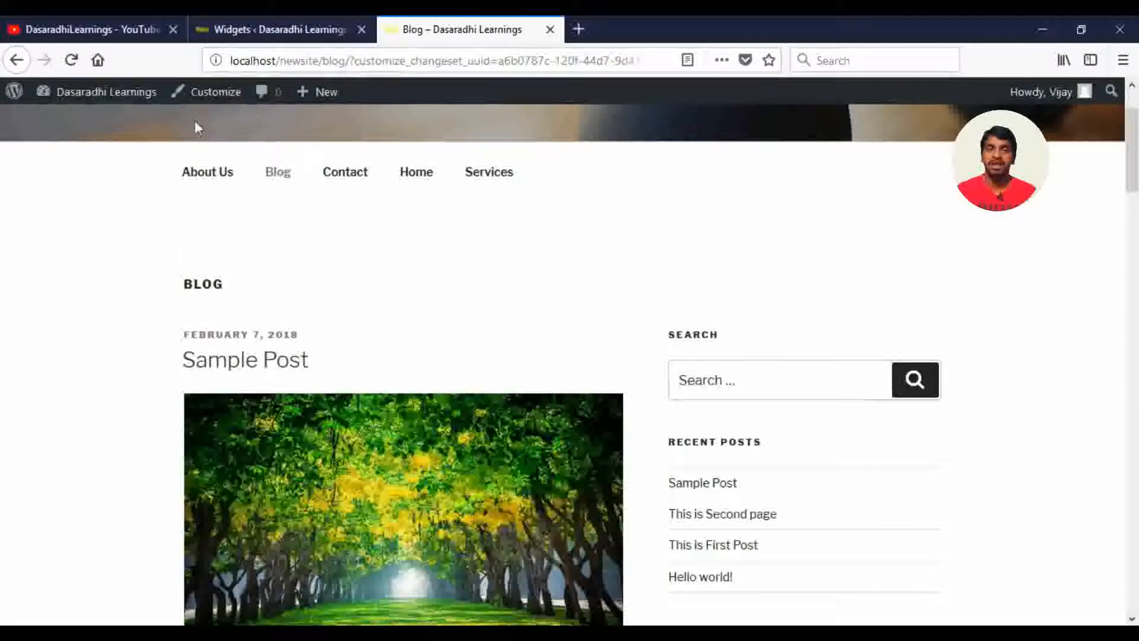
left_click(210, 174)
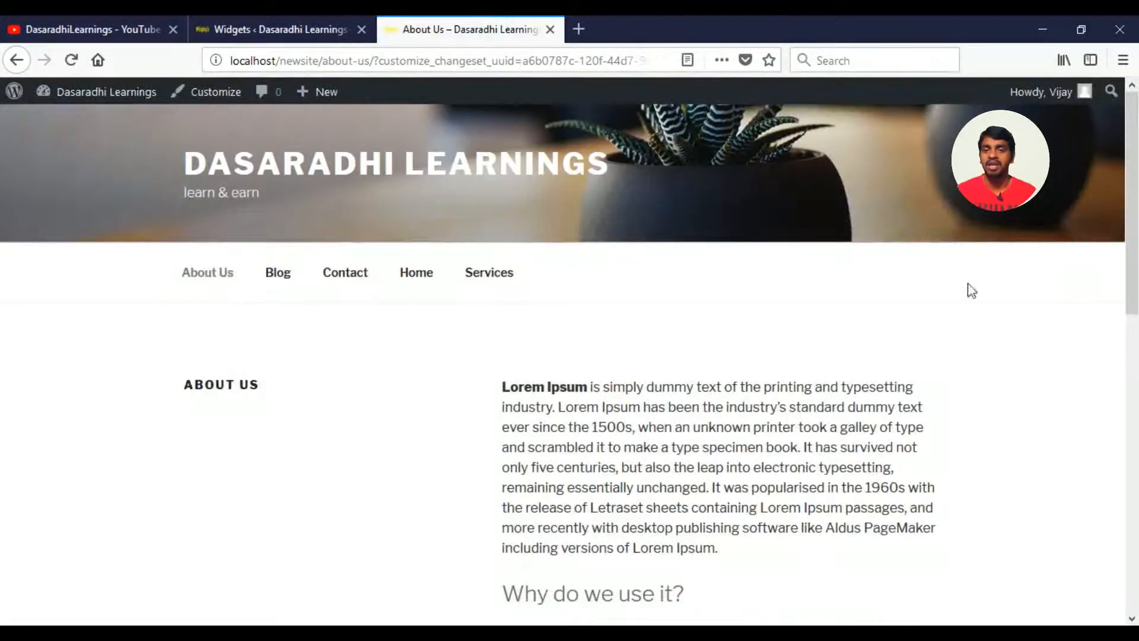
mouse_move(1134, 195)
left_mouse_down()
mouse_move(1136, 492)
mouse_move(1136, 202)
left_mouse_up()
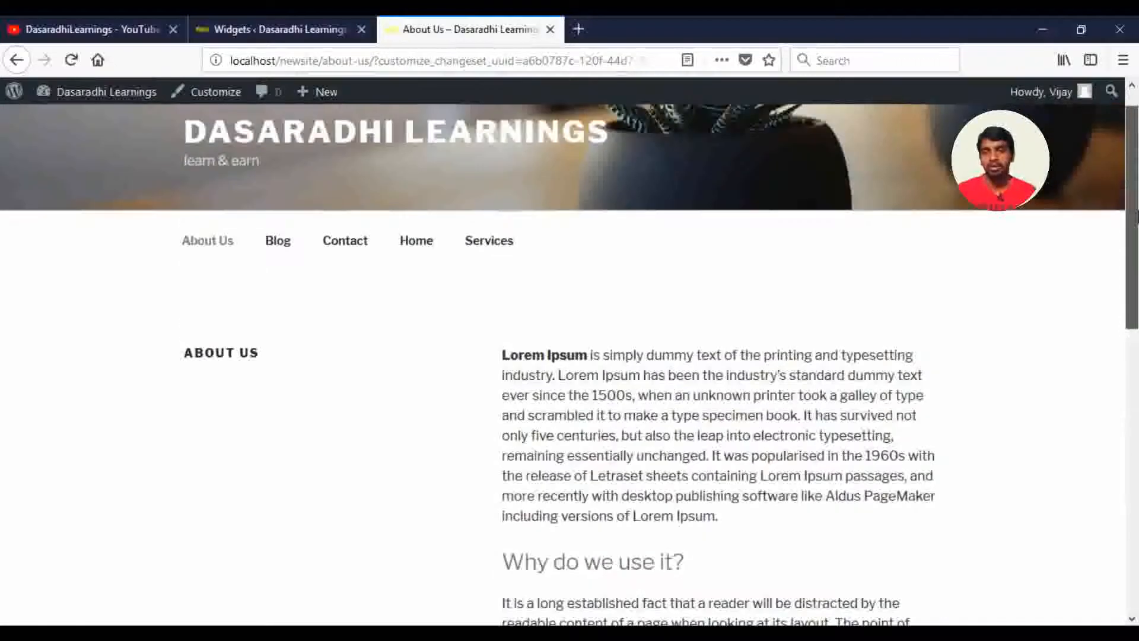
left_click(277, 243)
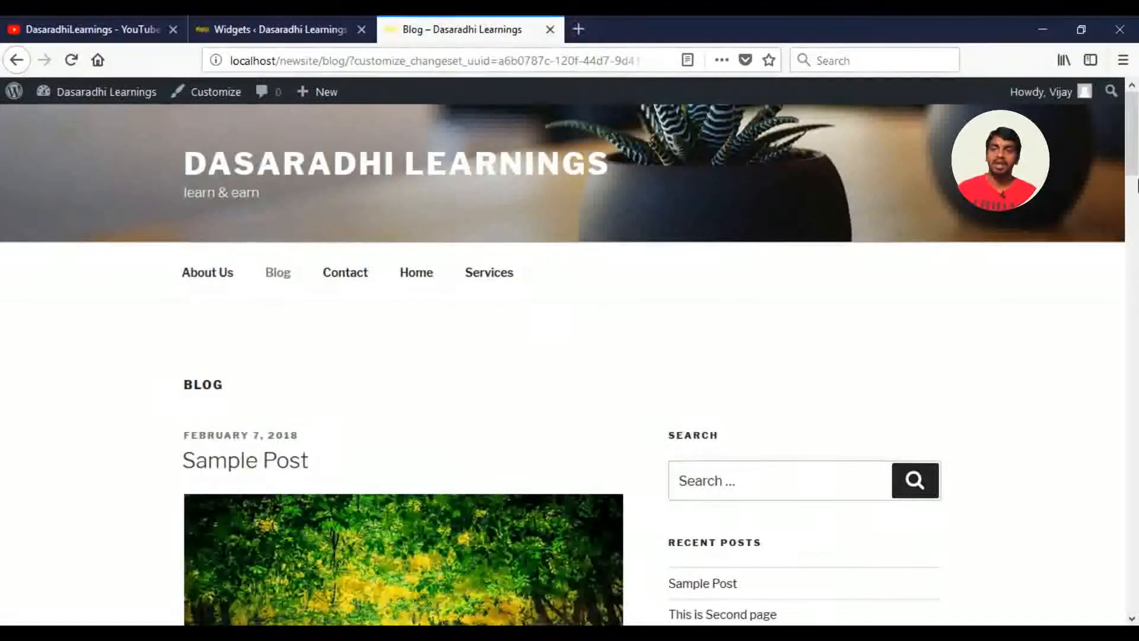
left_click_drag(1137, 186, 1137, 274)
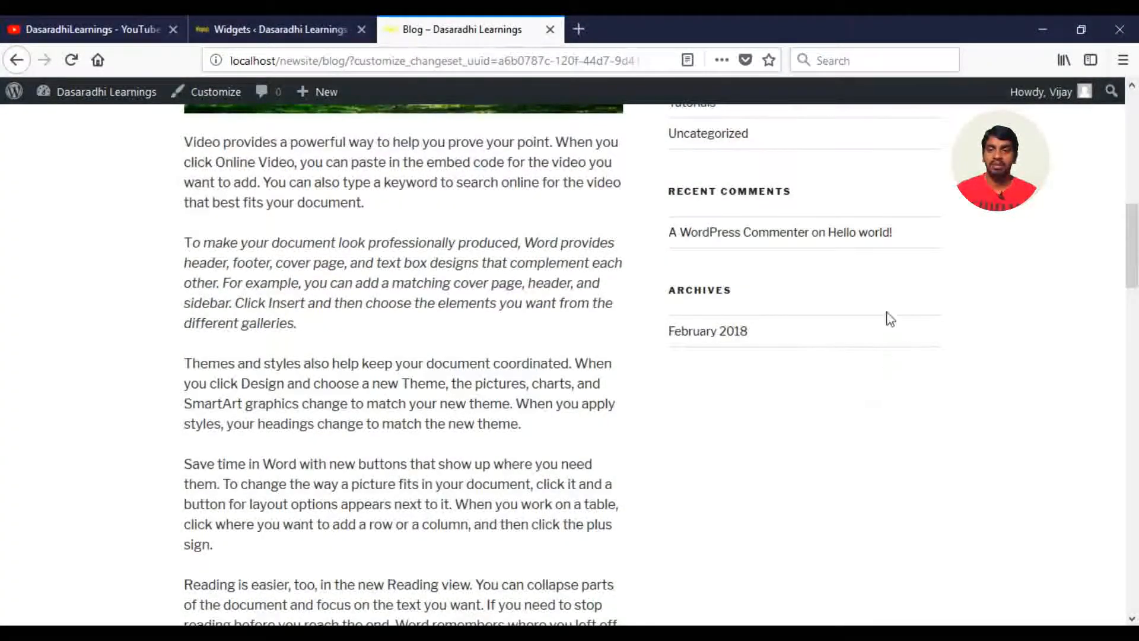
Step: Add the Calendar widget to the Blog Sidebar between Search and Recent Posts
left_click(268, 20)
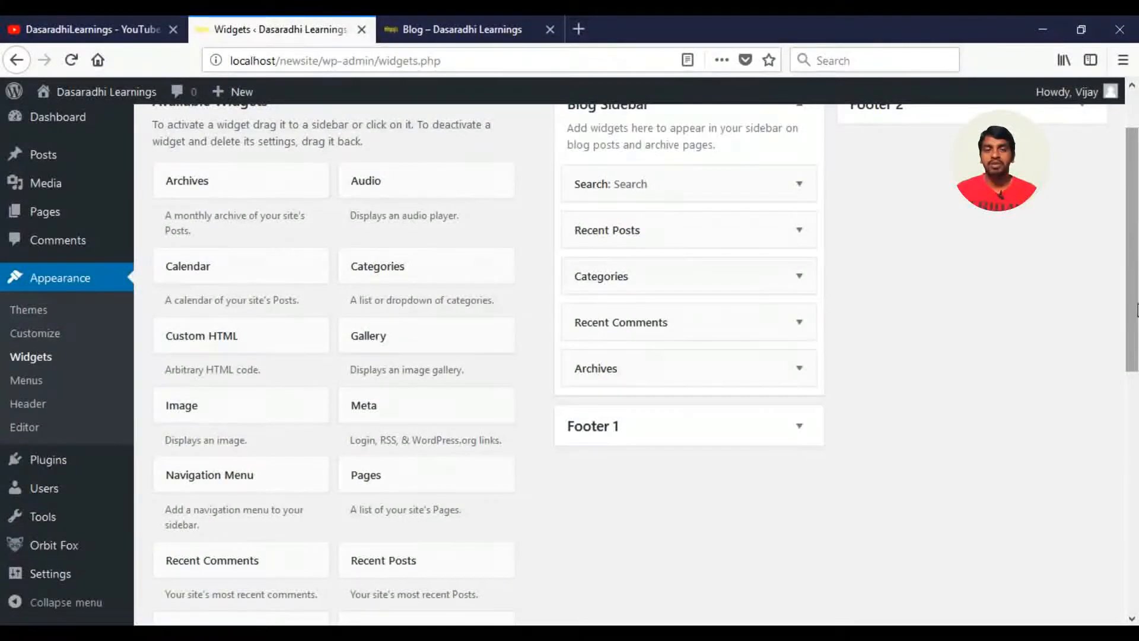
left_click_drag(1138, 310, 1137, 301)
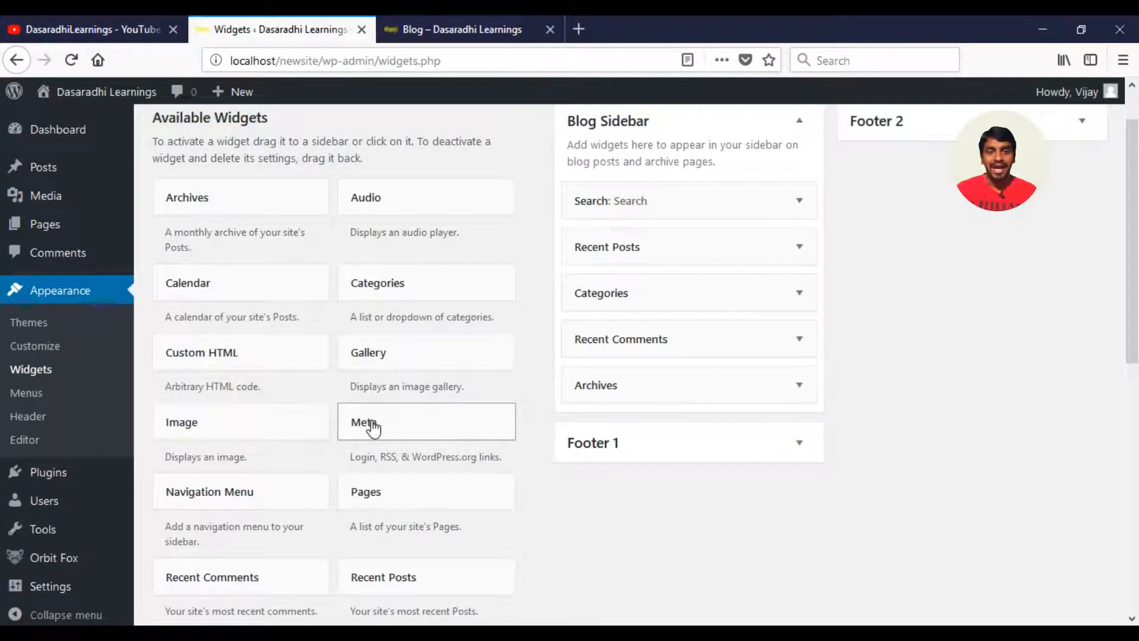
left_click_drag(234, 287, 667, 247)
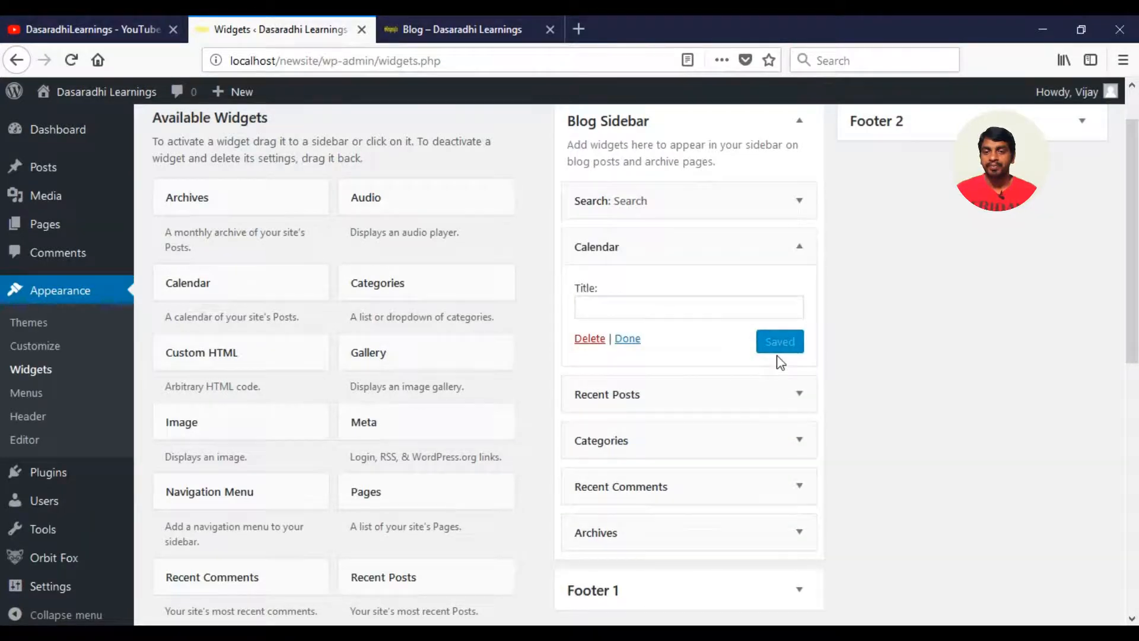
Step: Reload the Blog page and check the Calendar widget's placement in its sidebar
left_click(473, 28)
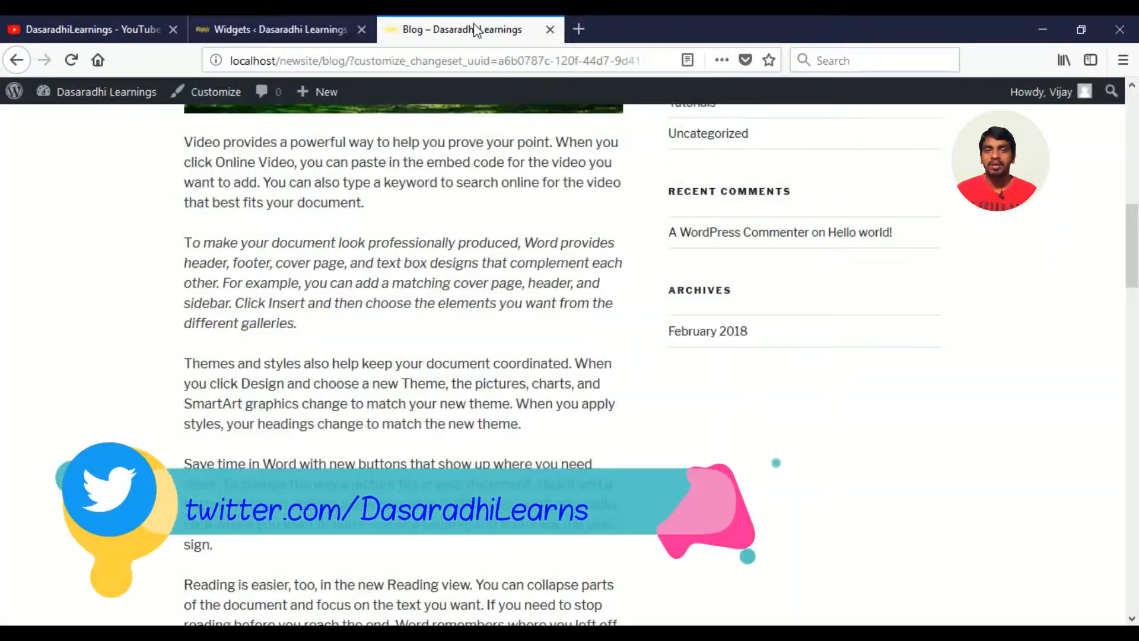
left_click(71, 64)
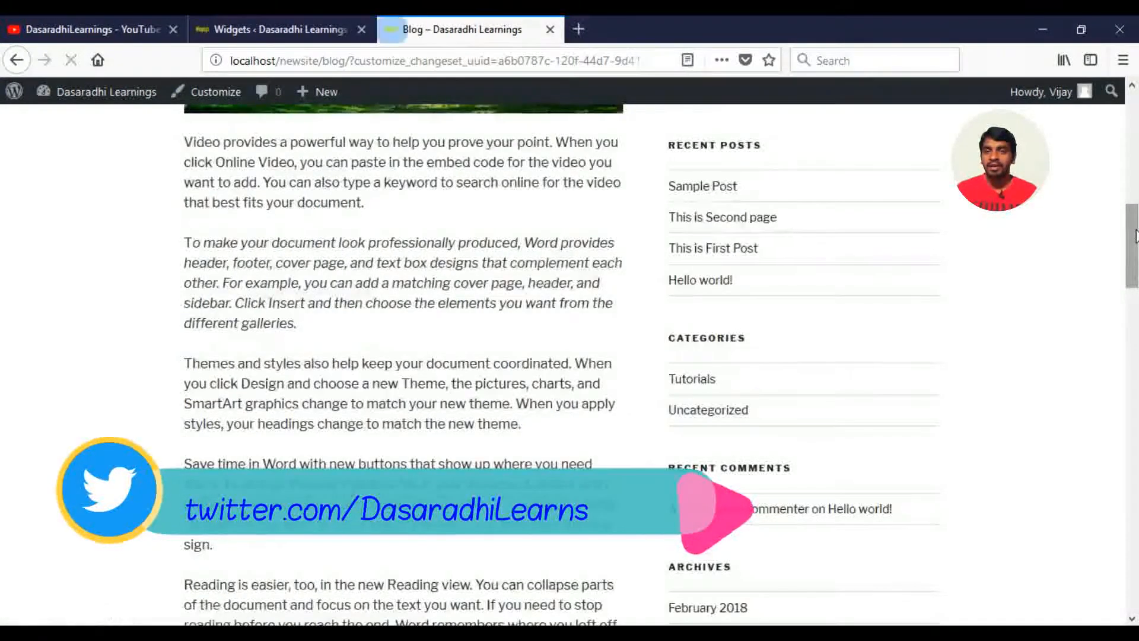
left_click_drag(1135, 236, 1131, 178)
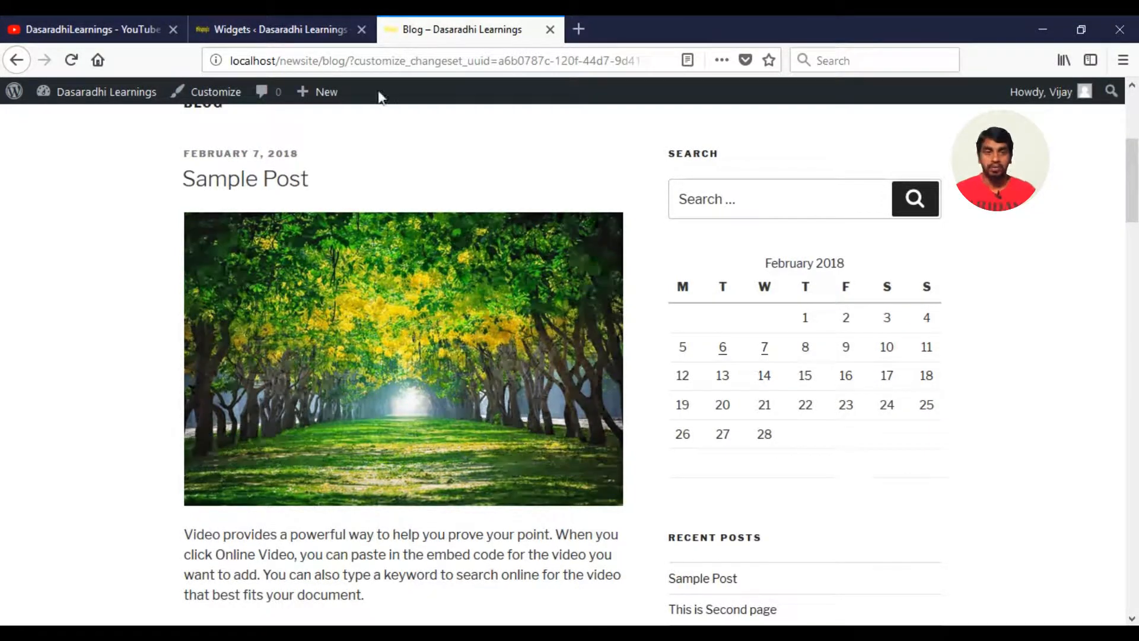
Step: Delete the Calendar widget from the Blog Sidebar, and reload the Blog page to check its sidebar
left_click(279, 19)
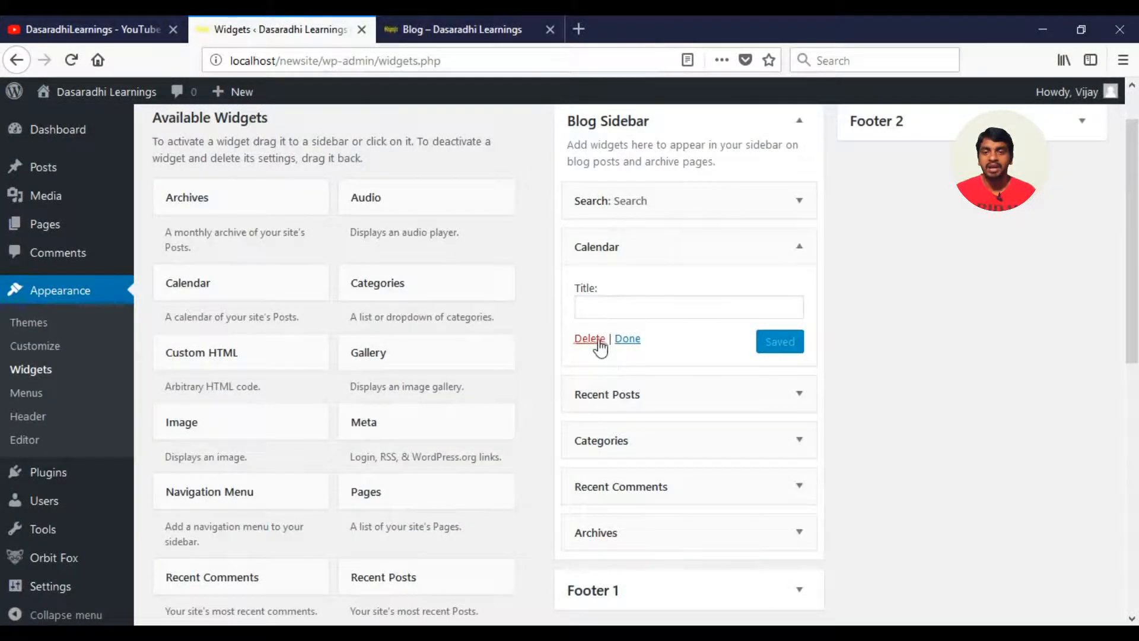
left_click(463, 29)
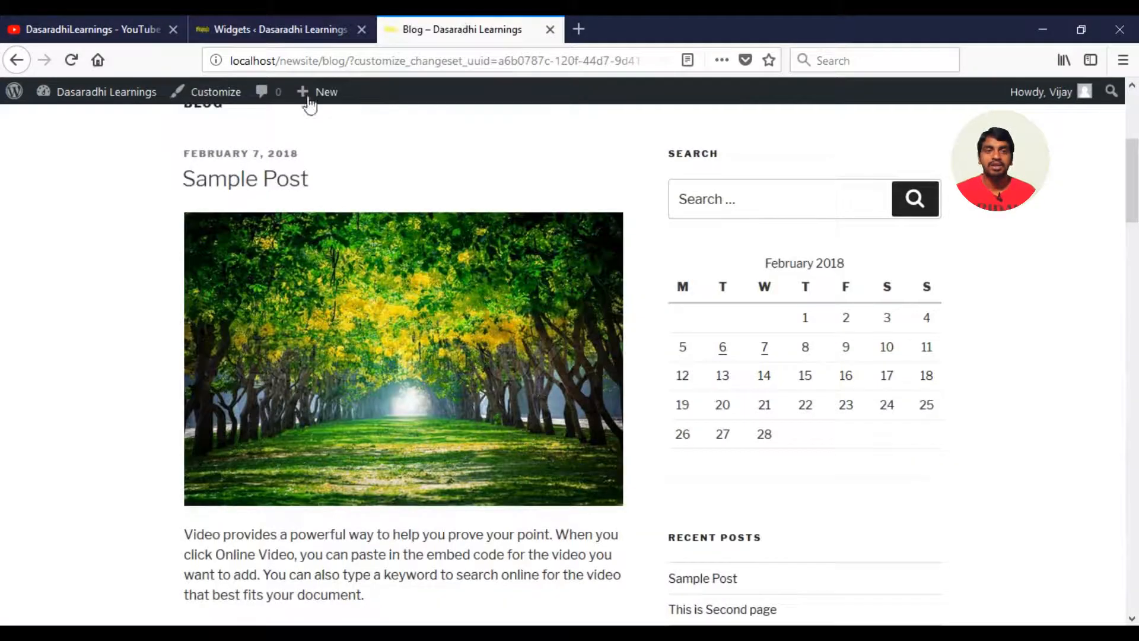
left_click(71, 60)
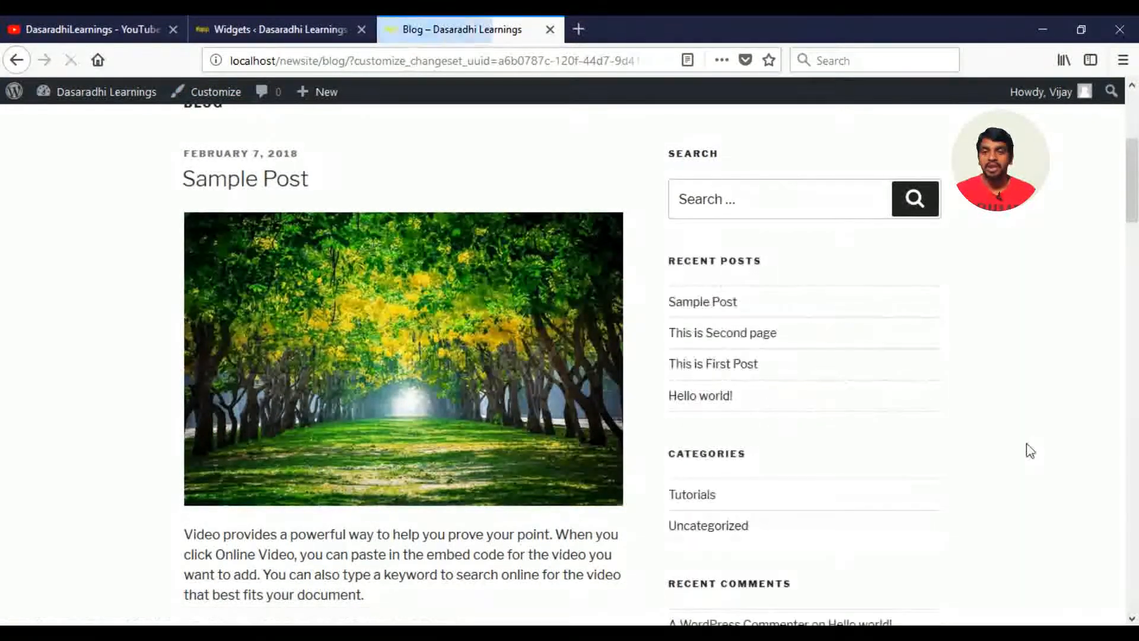
Step: Add an Image widget between Search and Recent Posts in the Blog Sidebar, using nature3.jpg from the media library, and save it
left_click(284, 30)
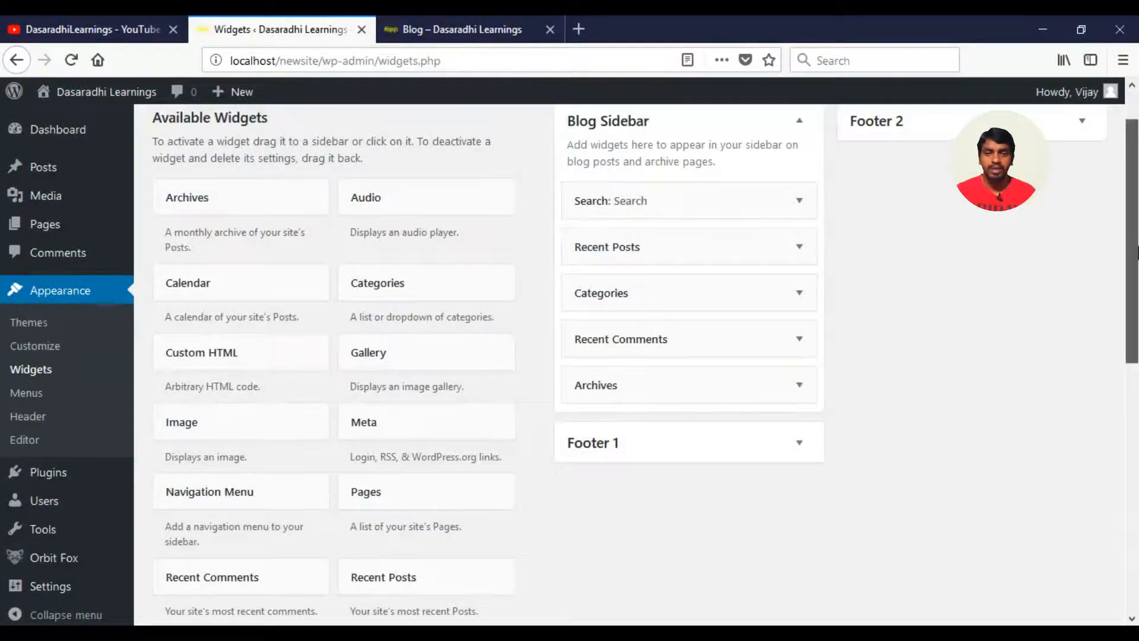
scroll(1134, 279, "down", 2)
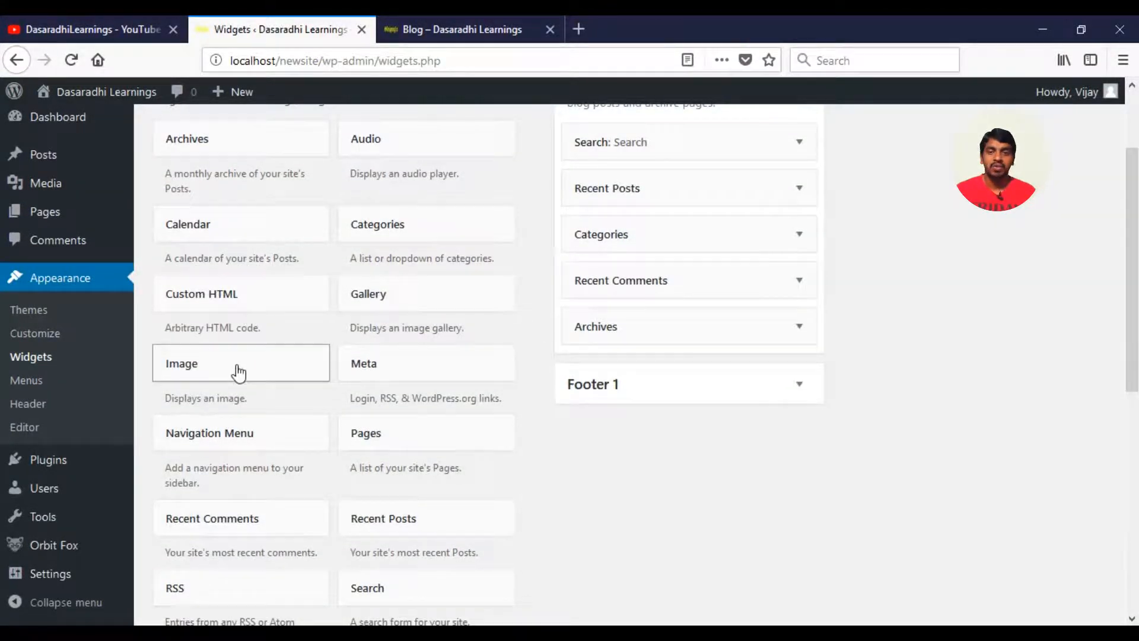
left_click_drag(238, 372, 685, 175)
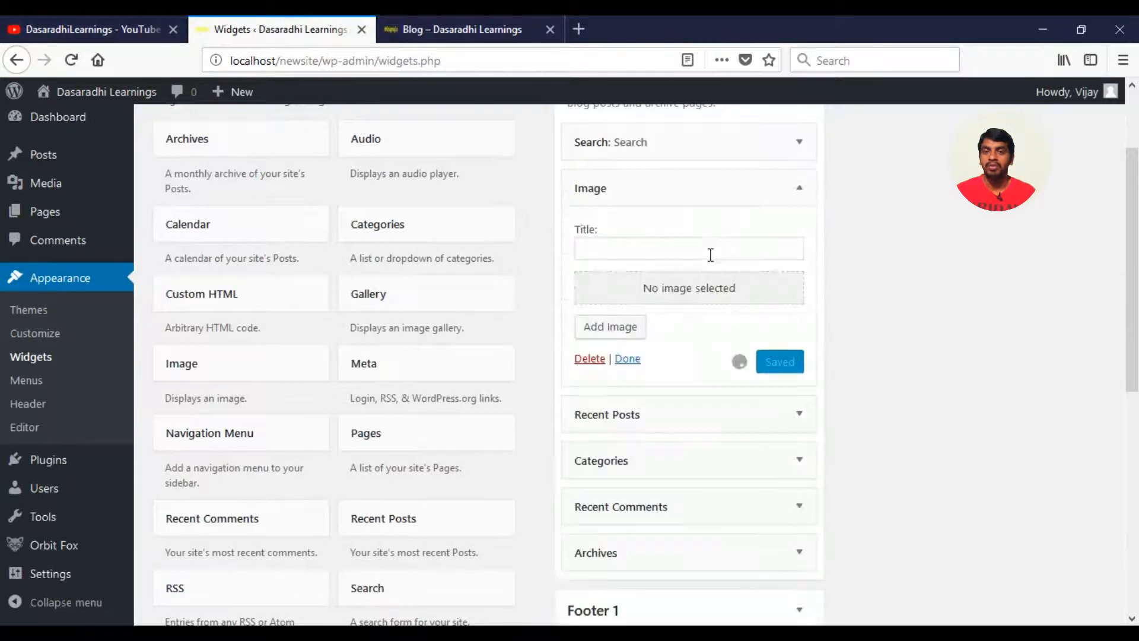
left_click(611, 327)
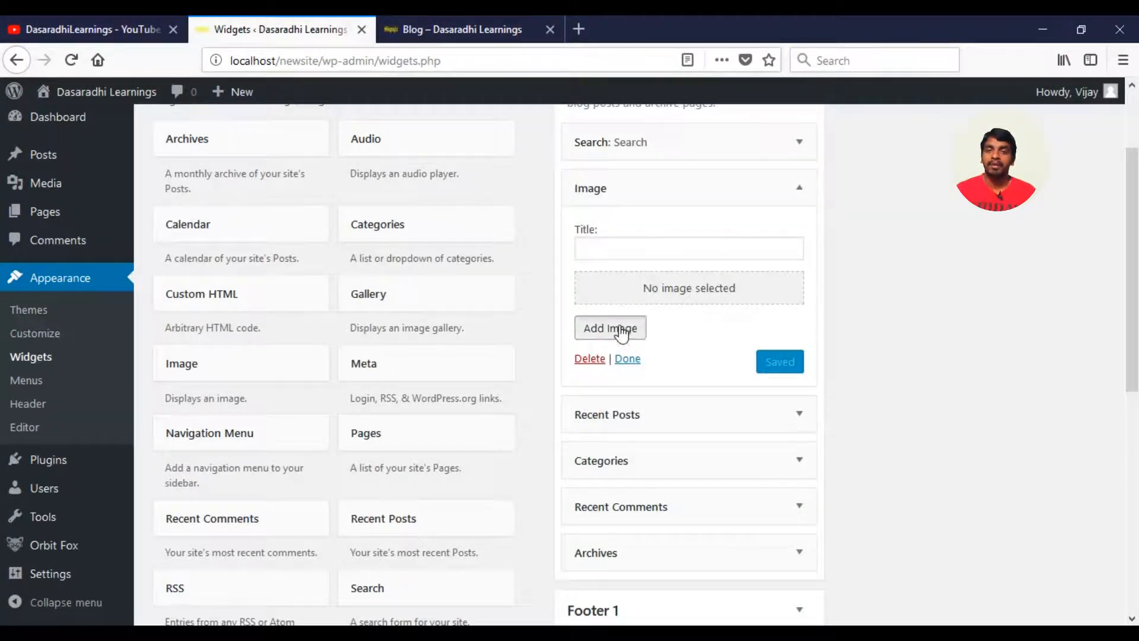
left_click(385, 313)
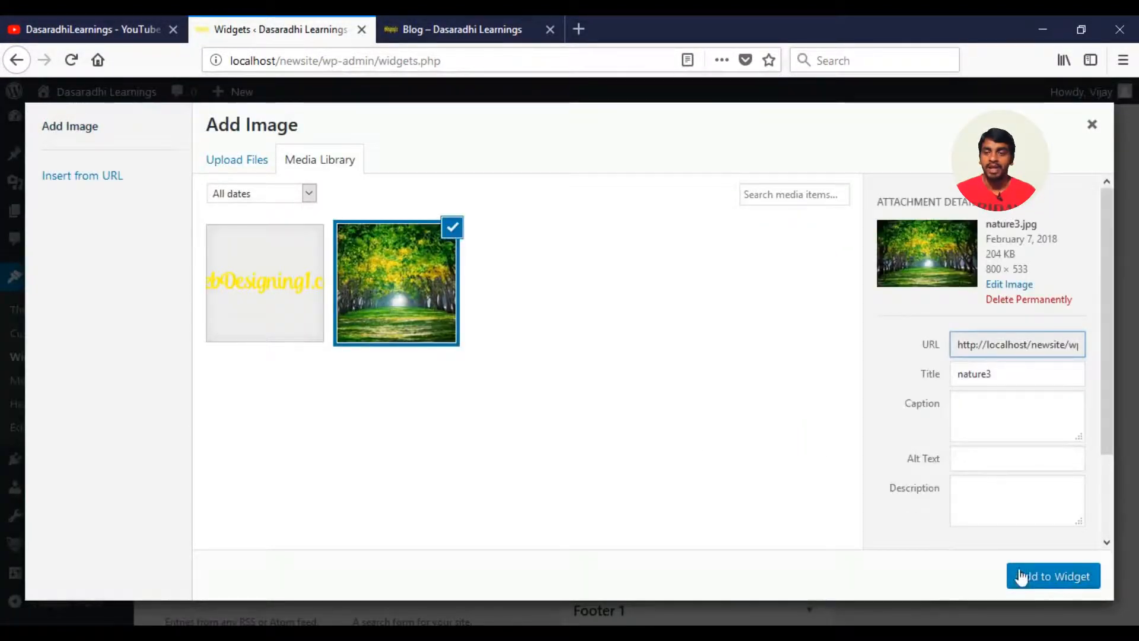
left_click(1022, 575)
left_click(783, 534)
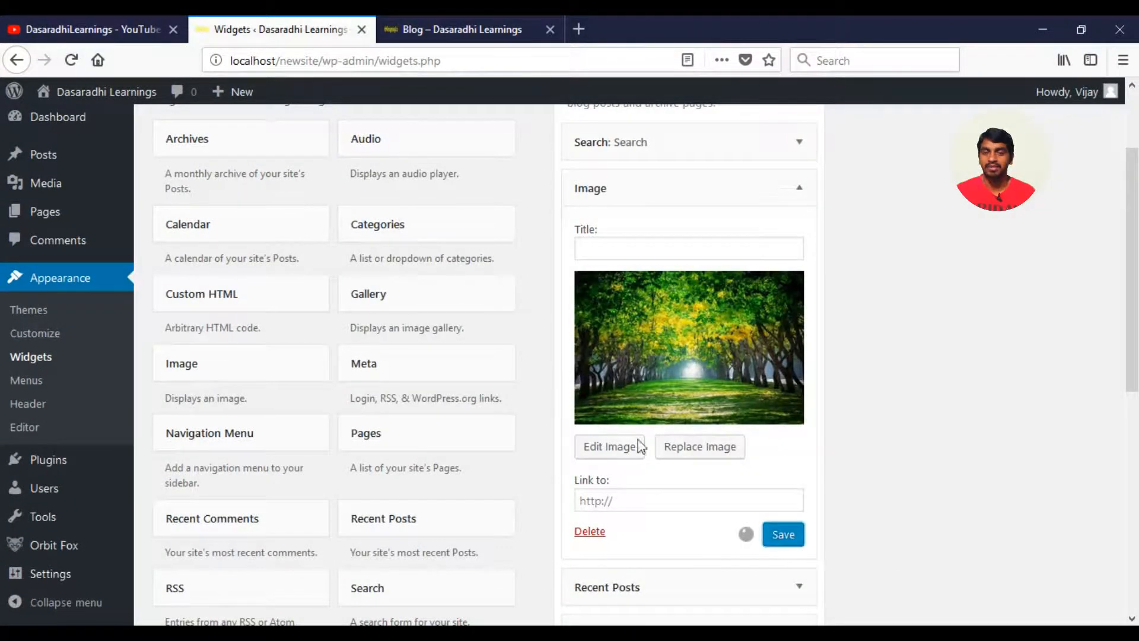
Step: Reload the Blog page and compare the picture in its sidebar with the Image widget's settings
left_click(457, 29)
left_click(73, 60)
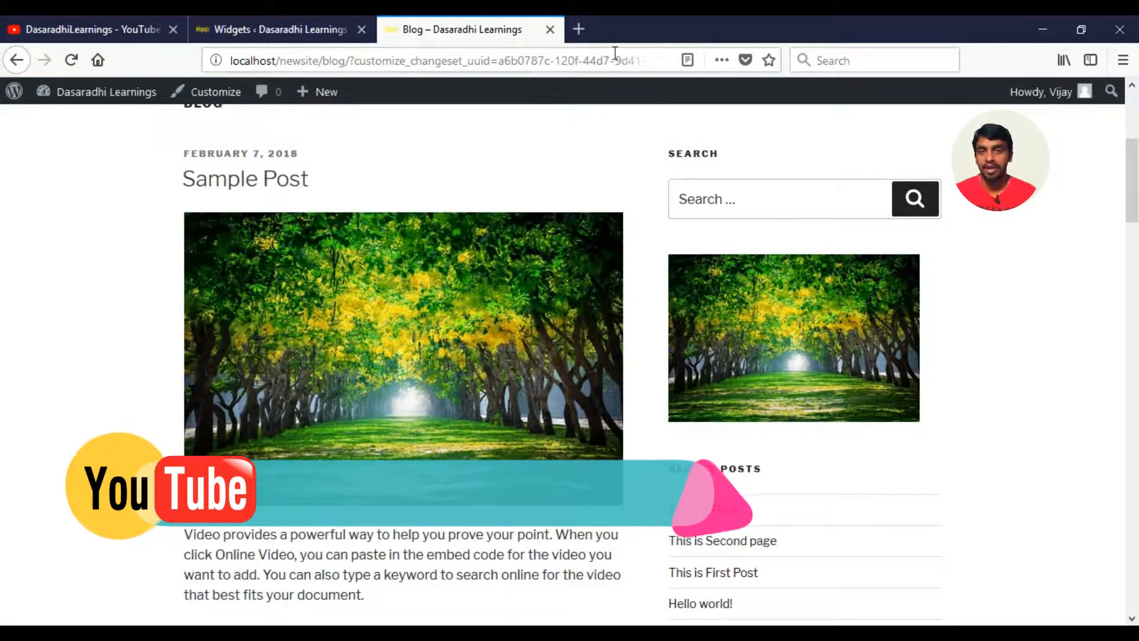
left_click(285, 29)
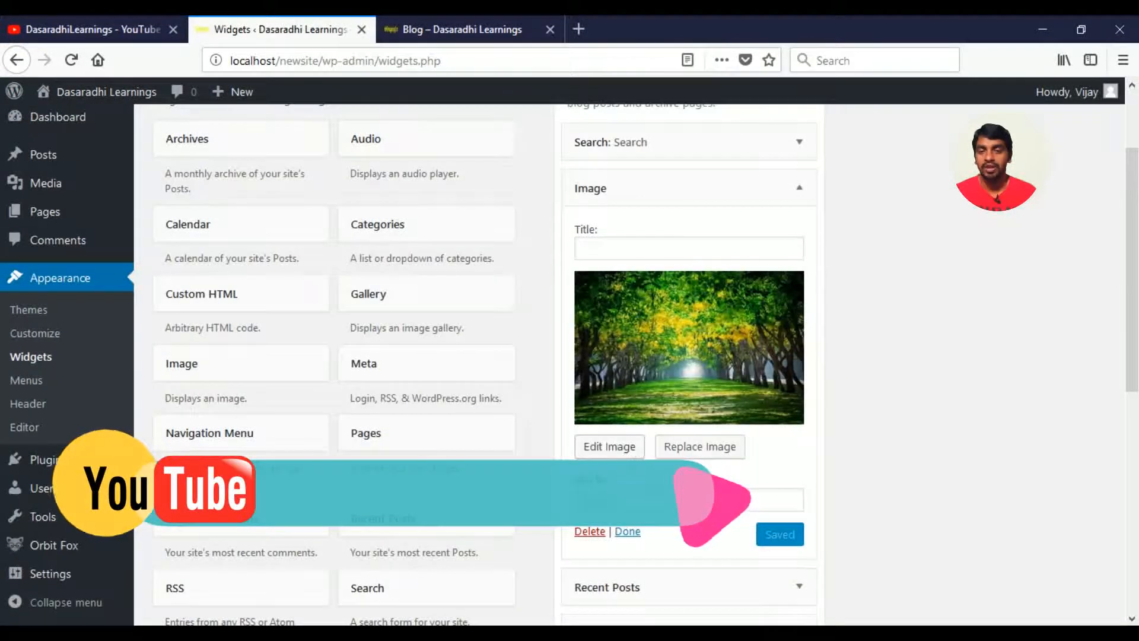
left_click(451, 29)
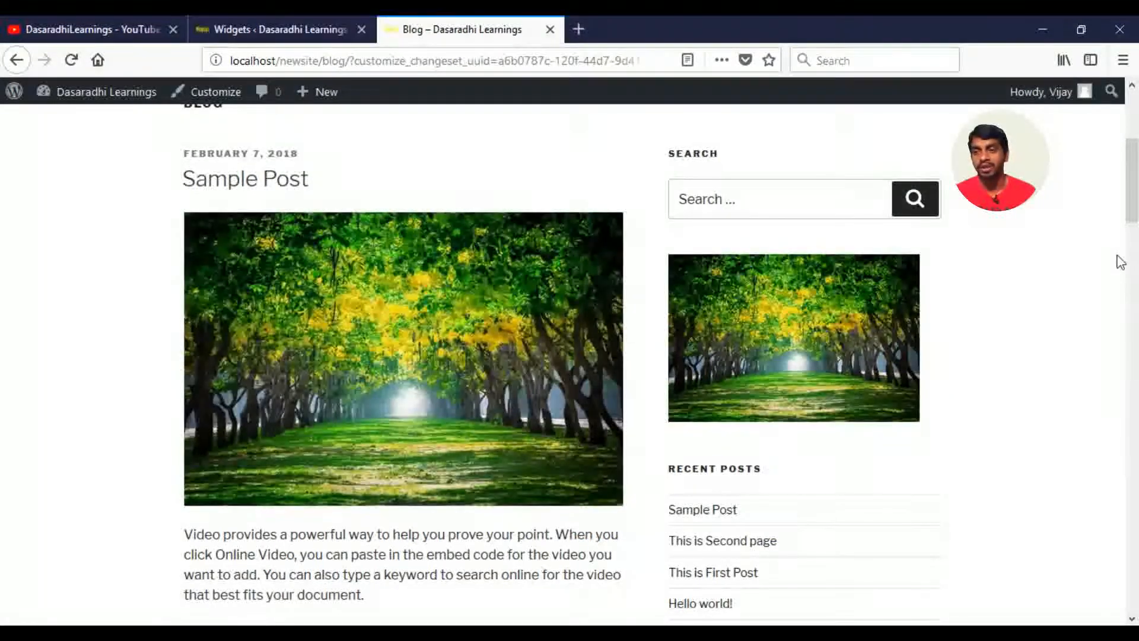
scroll(1137, 209, "up", 1)
Step: Delete the Image widget from the Blog Sidebar, and look through the list of available widgets
left_click(252, 27)
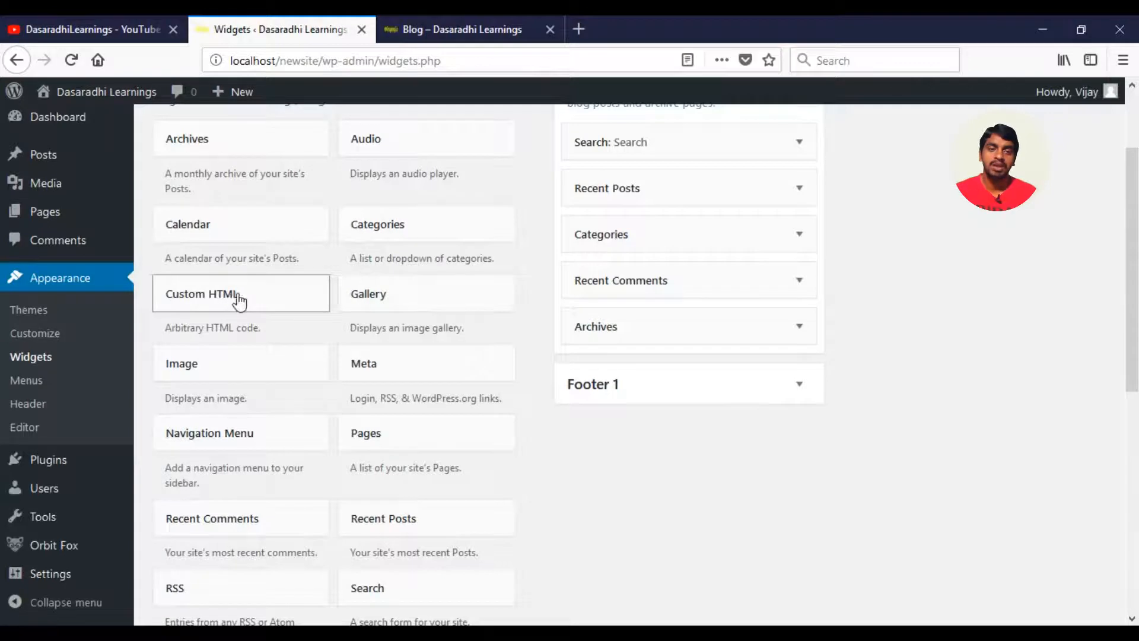
scroll(652, 297, "down", 1)
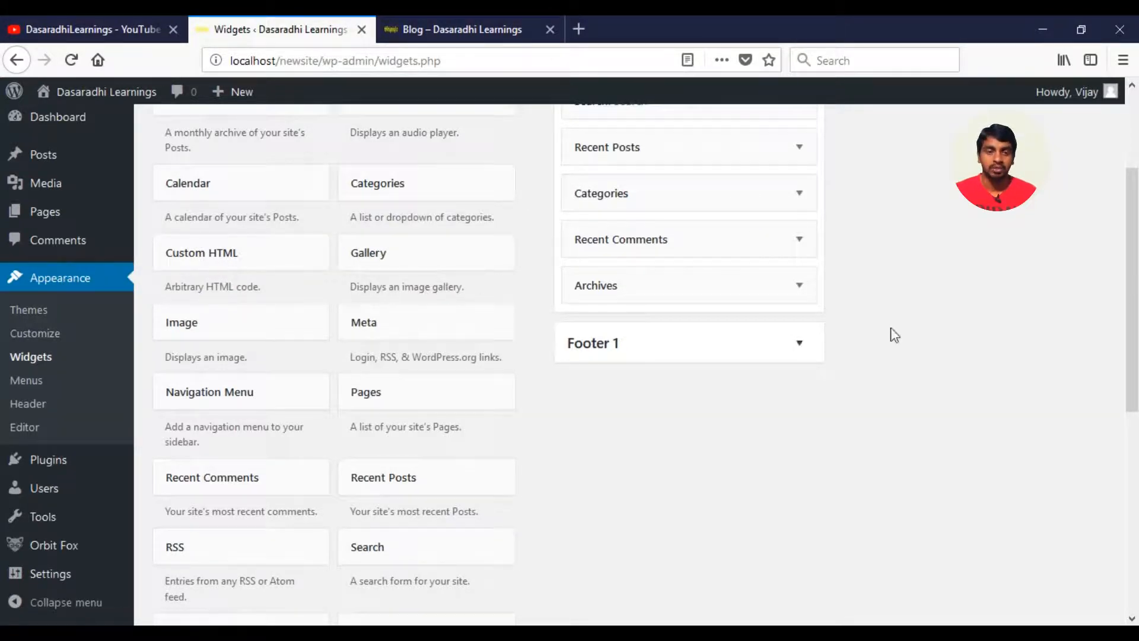
left_click_drag(1133, 338, 1137, 395)
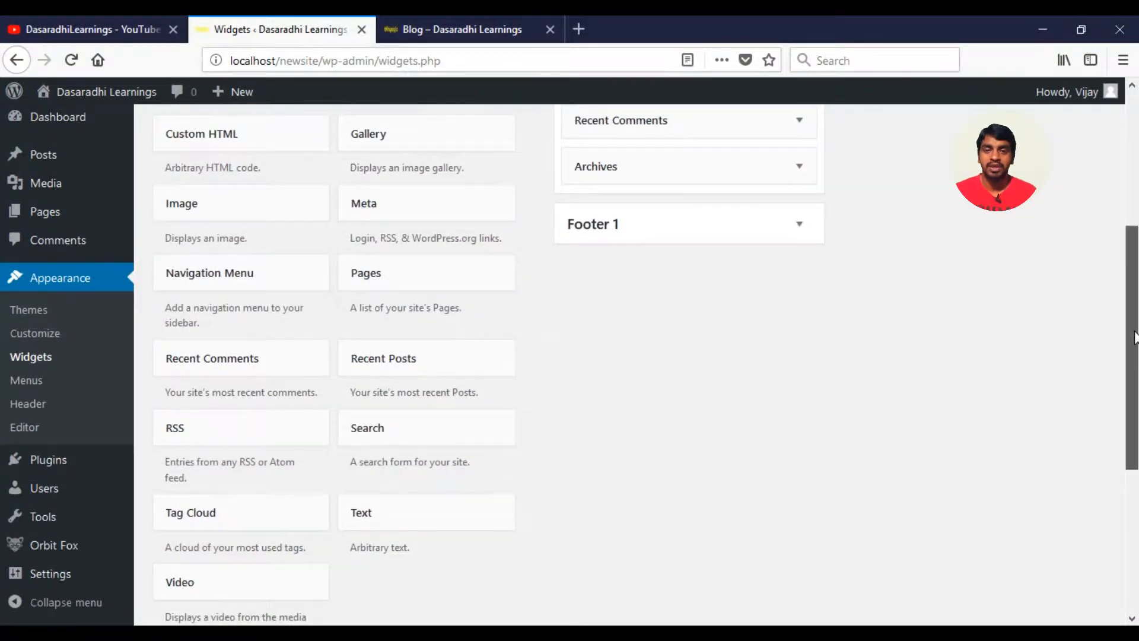
Step: Add the Pages widget between Search and Recent Posts in the Blog Sidebar, and reload the Blog page to check it
scroll(447, 382, "up", 3)
left_click_drag(469, 404, 733, 157)
left_click(441, 22)
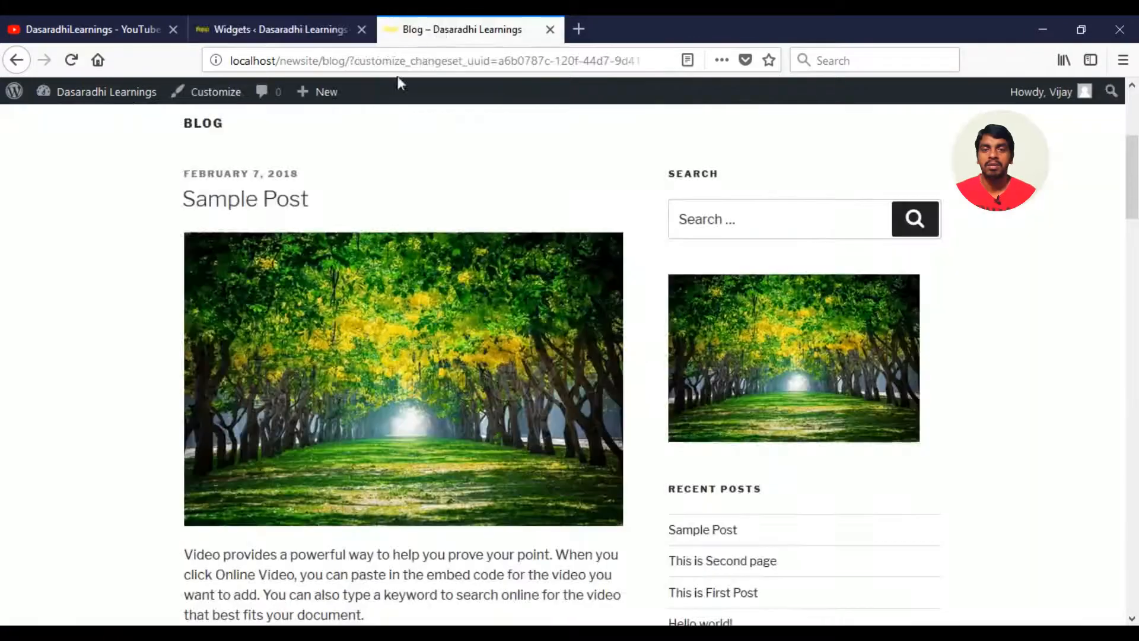
key("F5")
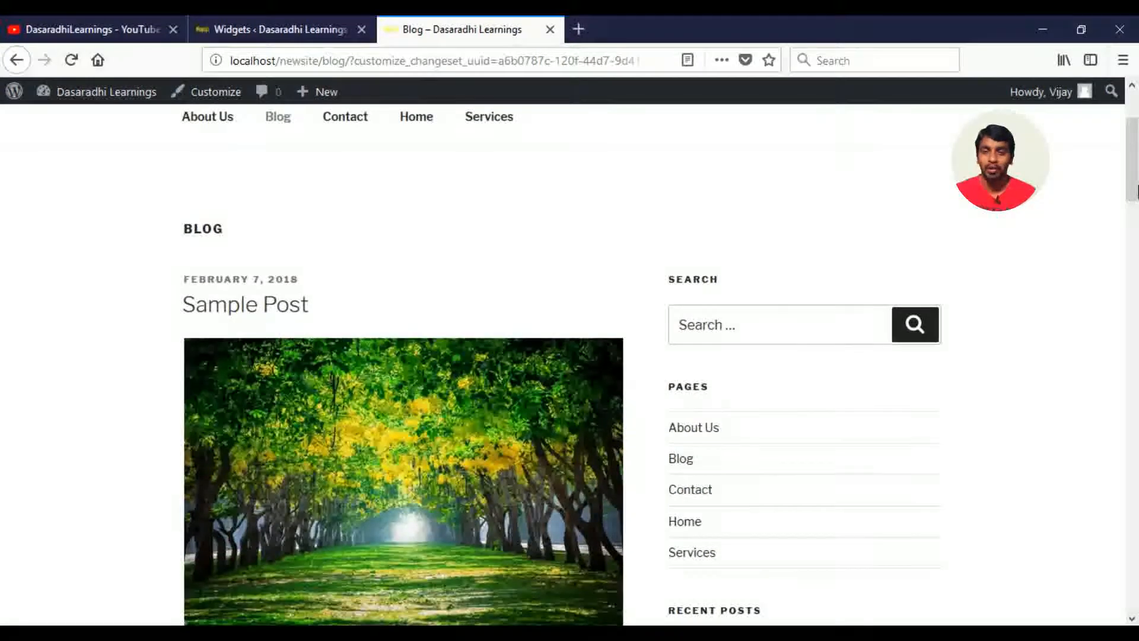
Step: Examine the contents of the Footer 2 widget area, and return to the Blog page
left_click(350, 29)
left_click_drag(1133, 244, 1136, 171)
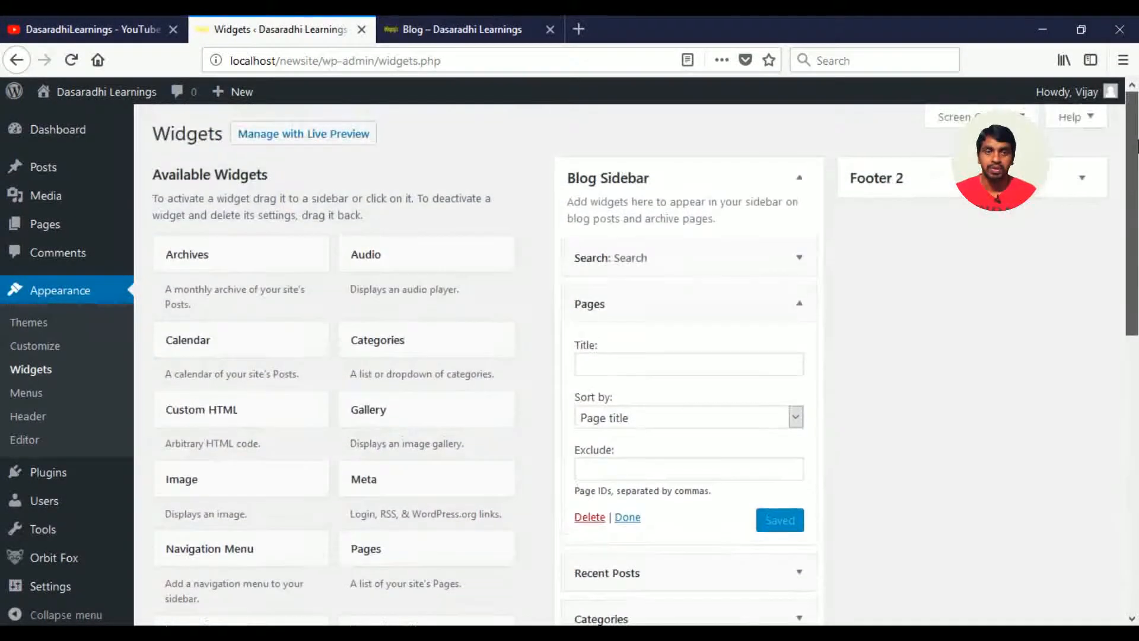
left_click(1083, 185)
left_click(1083, 184)
mouse_move(1137, 178)
left_mouse_down()
mouse_move(1138, 199)
mouse_move(1136, 176)
left_mouse_up()
left_click(458, 29)
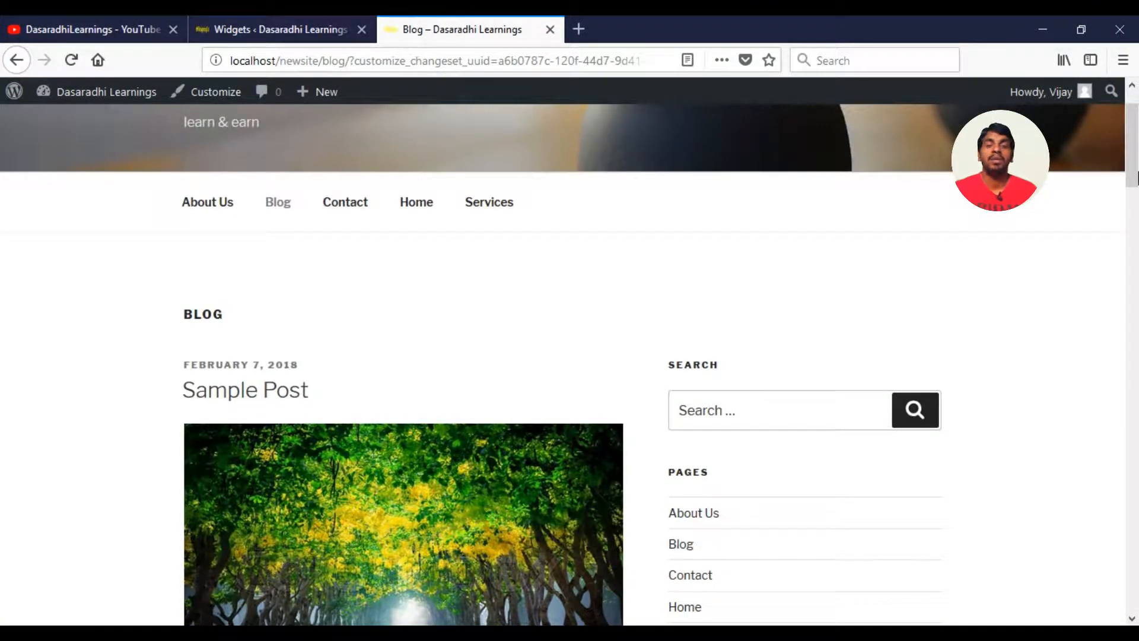